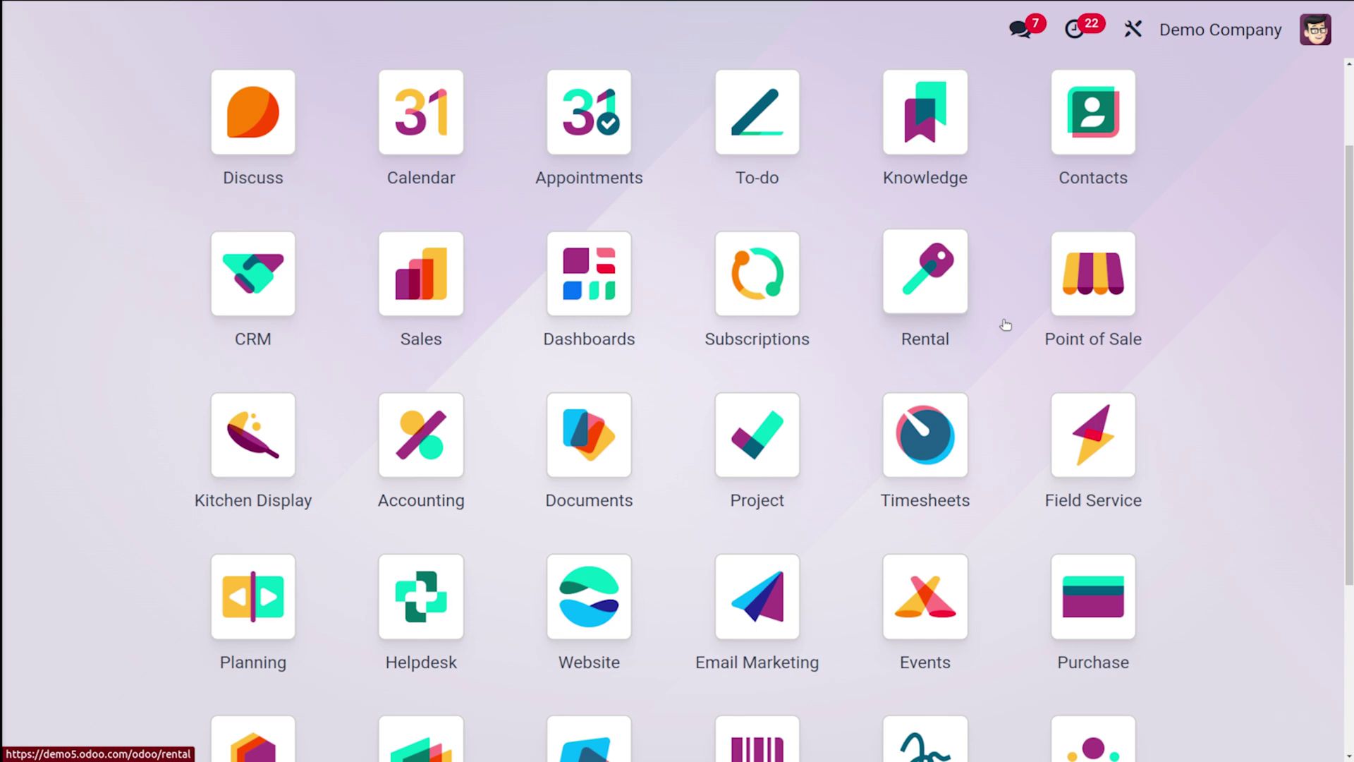
# Step: Turn on Dropshipping under Purchase settings' Logistics, save, and return to the app grid
pyautogui.click(1122, 638)
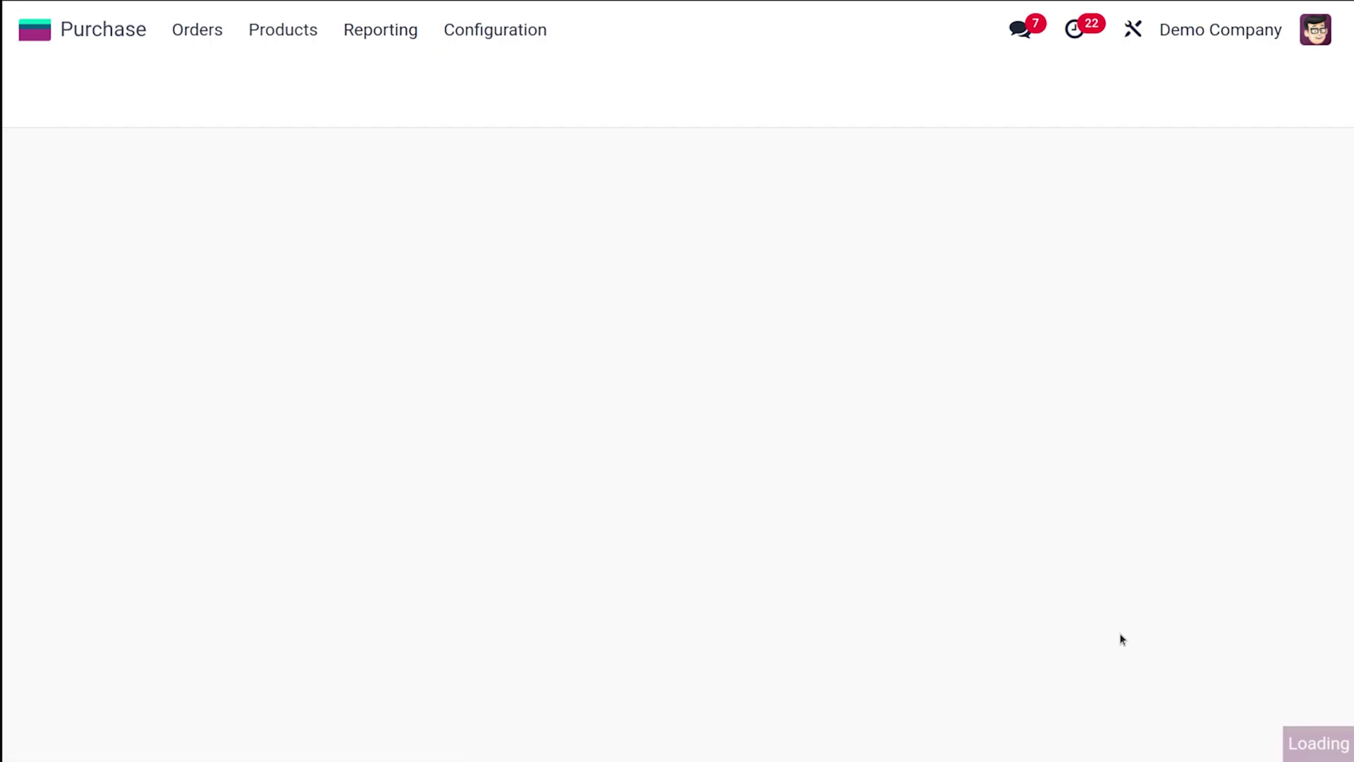
pyautogui.click(493, 30)
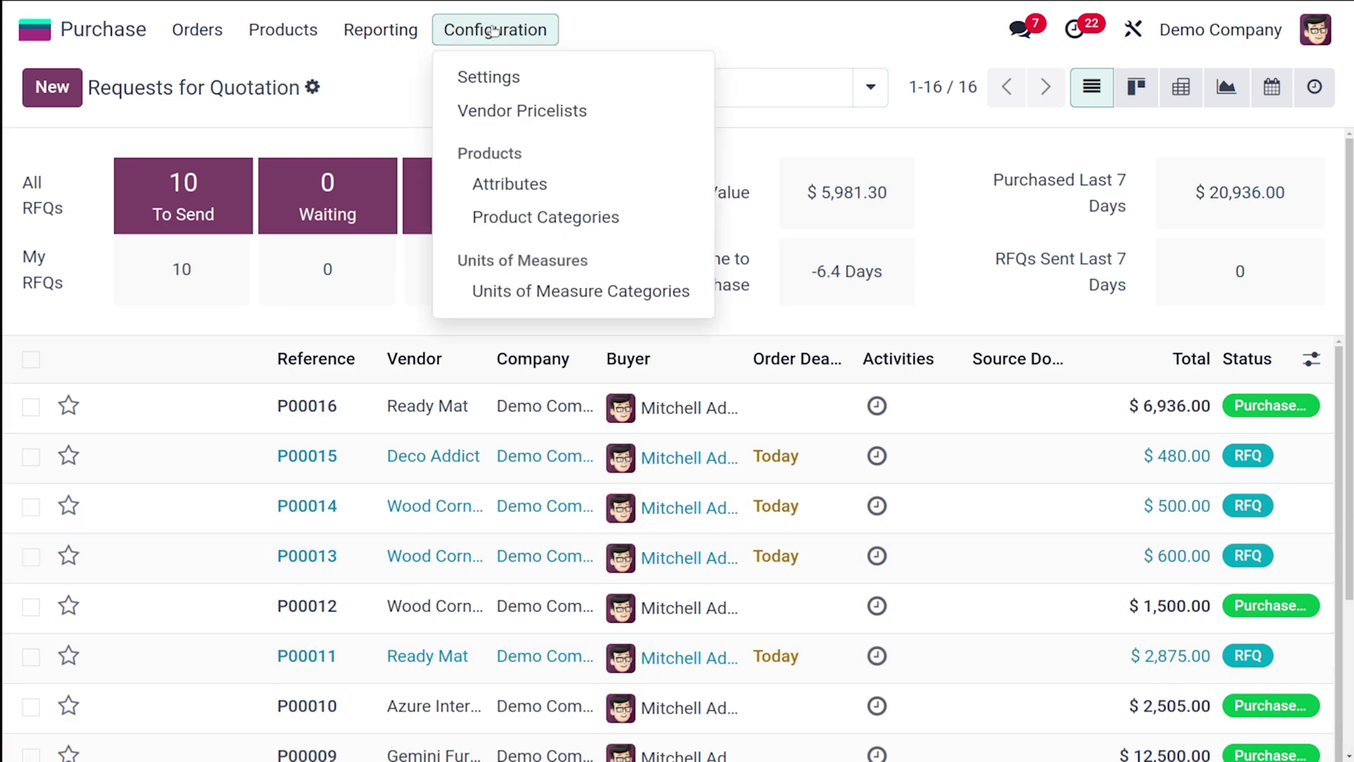
pyautogui.click(495, 78)
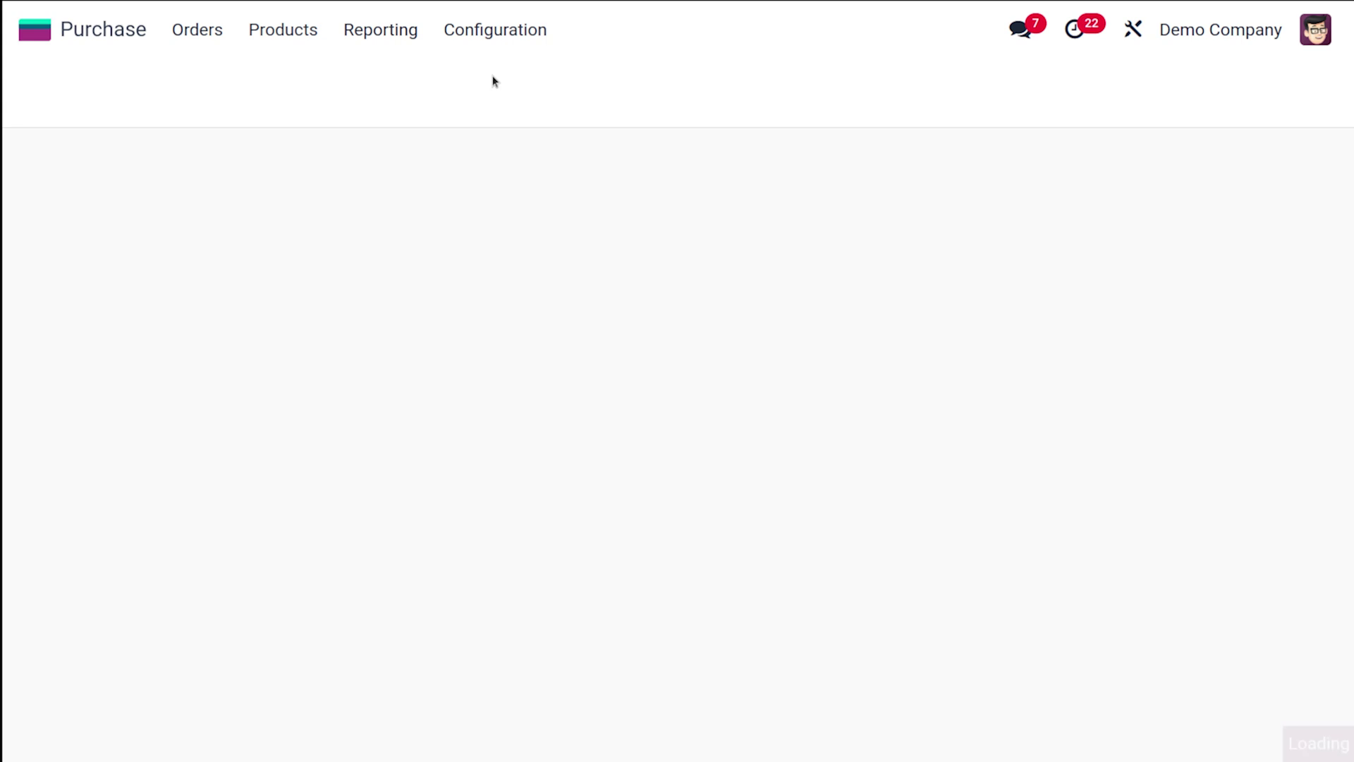
pyautogui.scroll(-8, 396, 628)
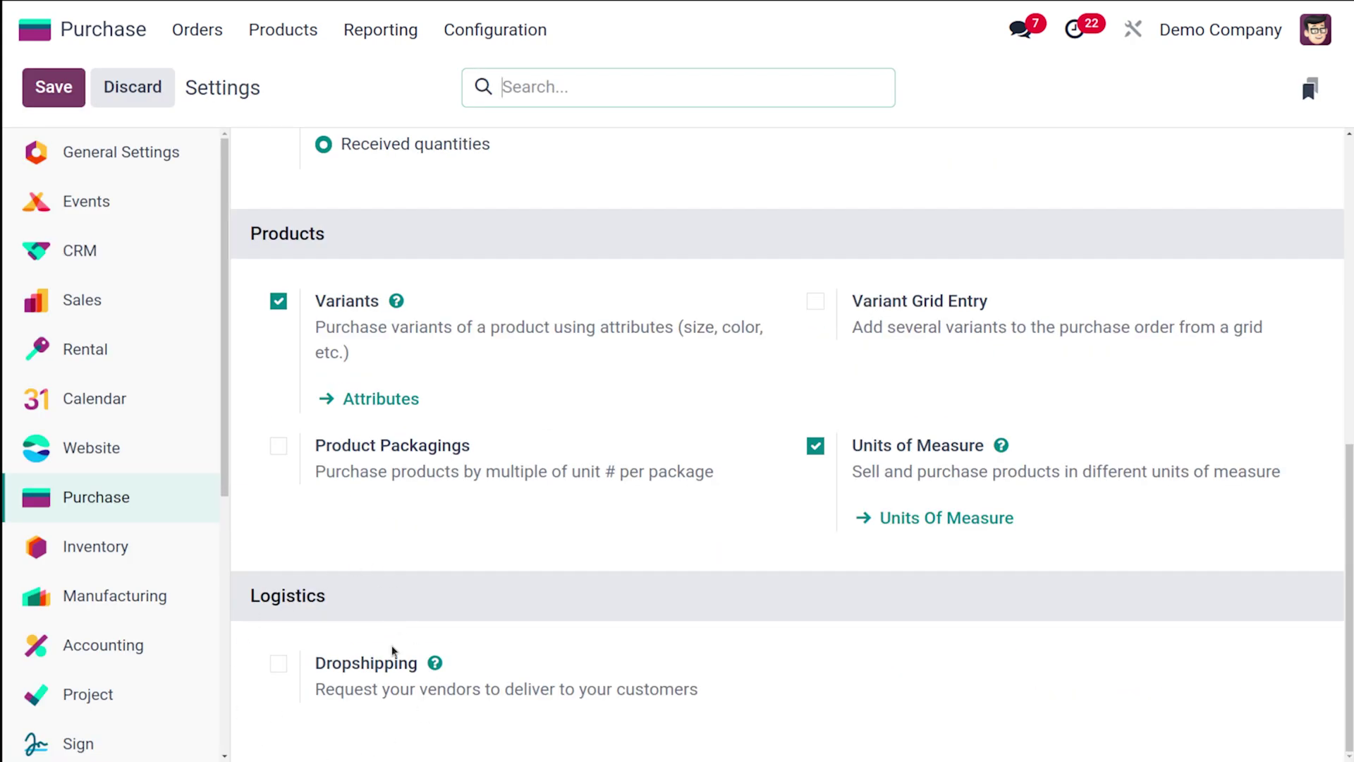
pyautogui.click(279, 663)
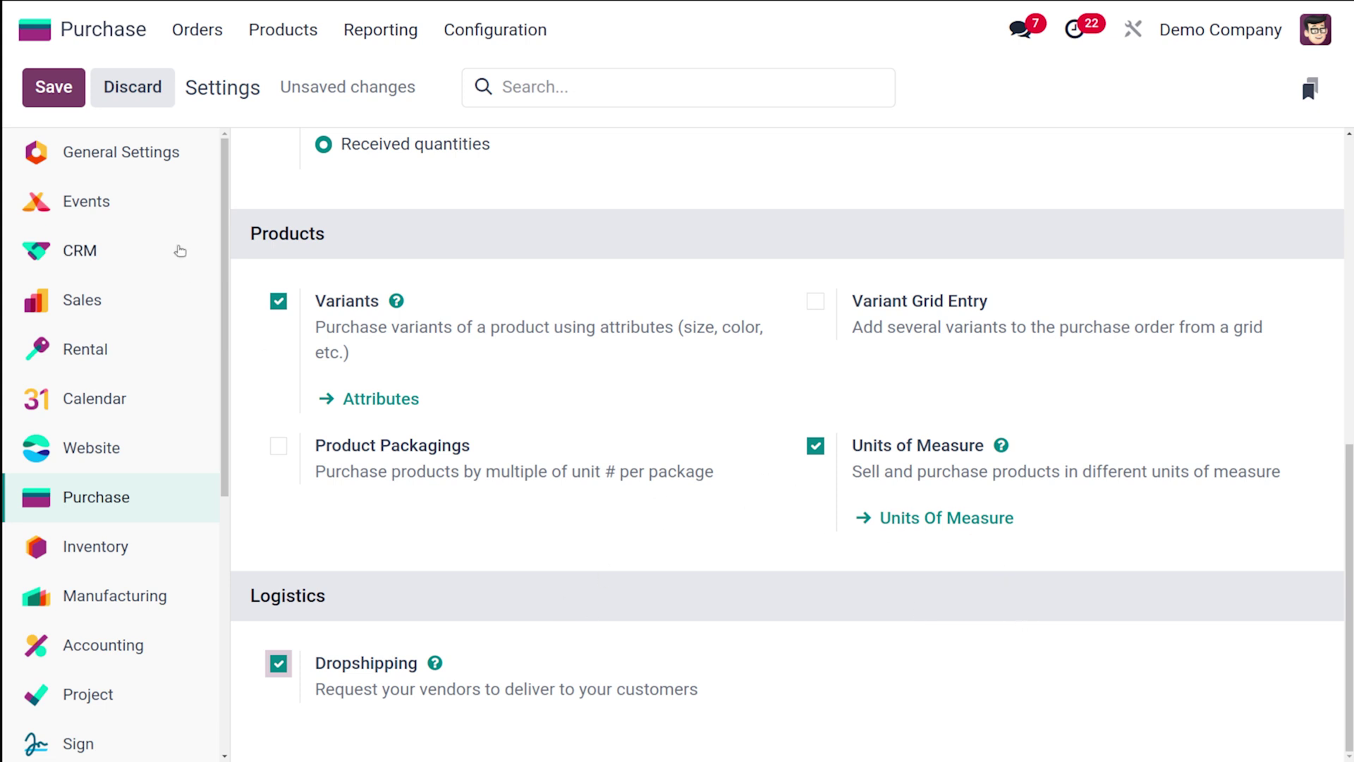
pyautogui.click(47, 94)
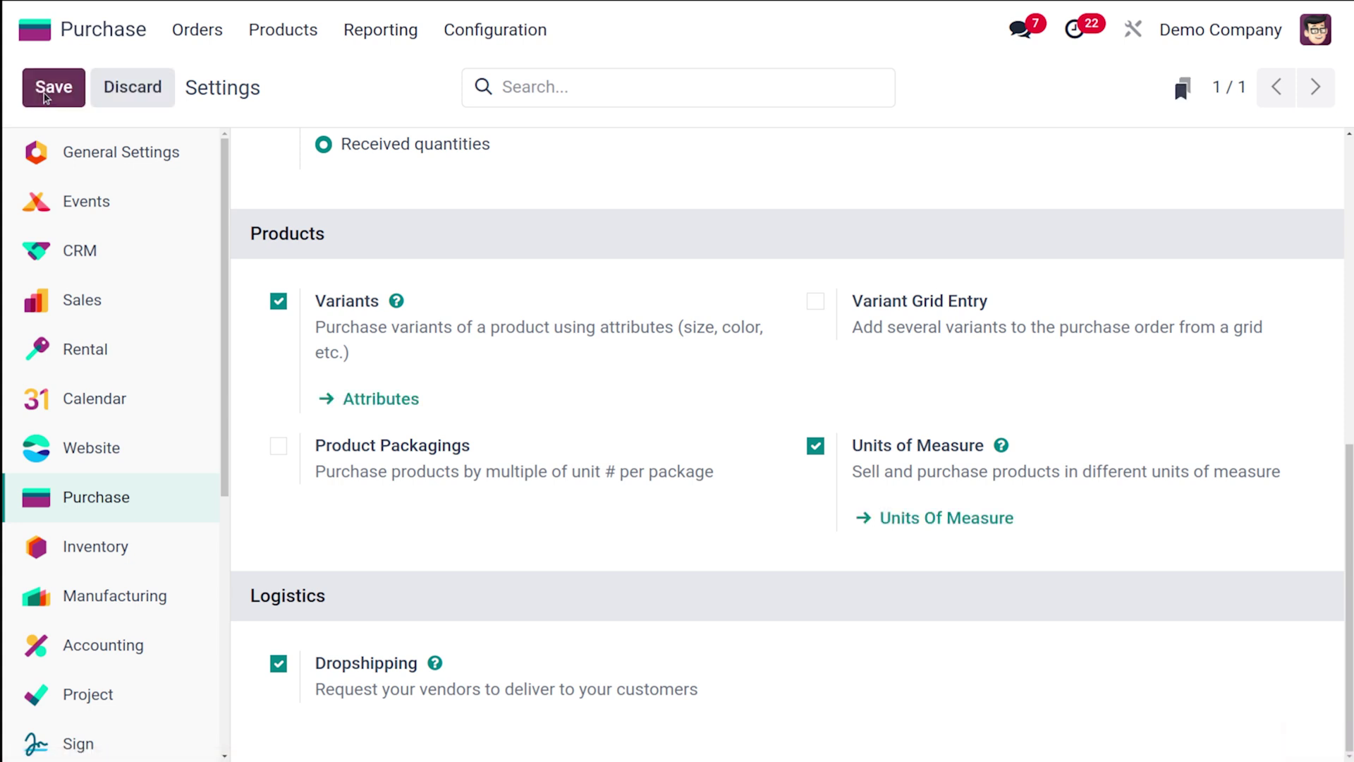
pyautogui.click(45, 92)
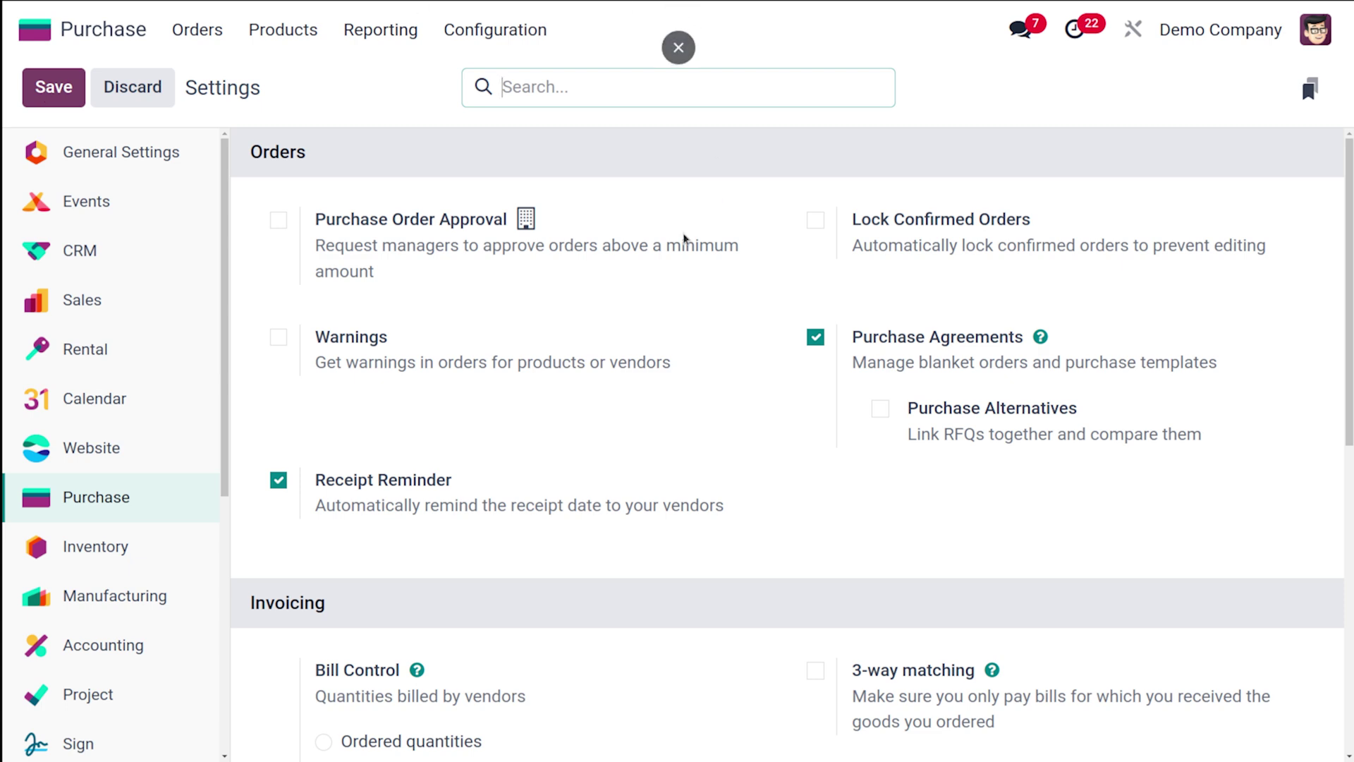
pyautogui.scroll(-8, 674, 233)
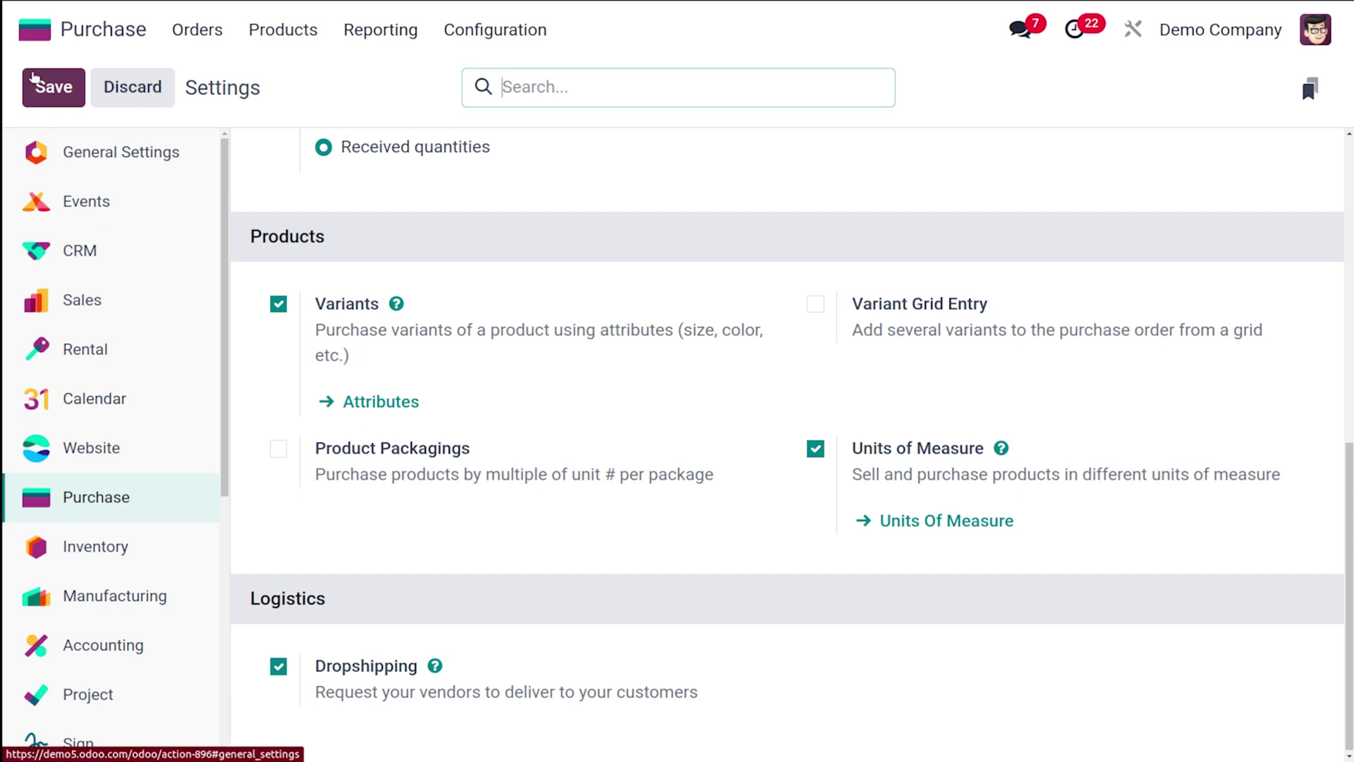
pyautogui.click(50, 99)
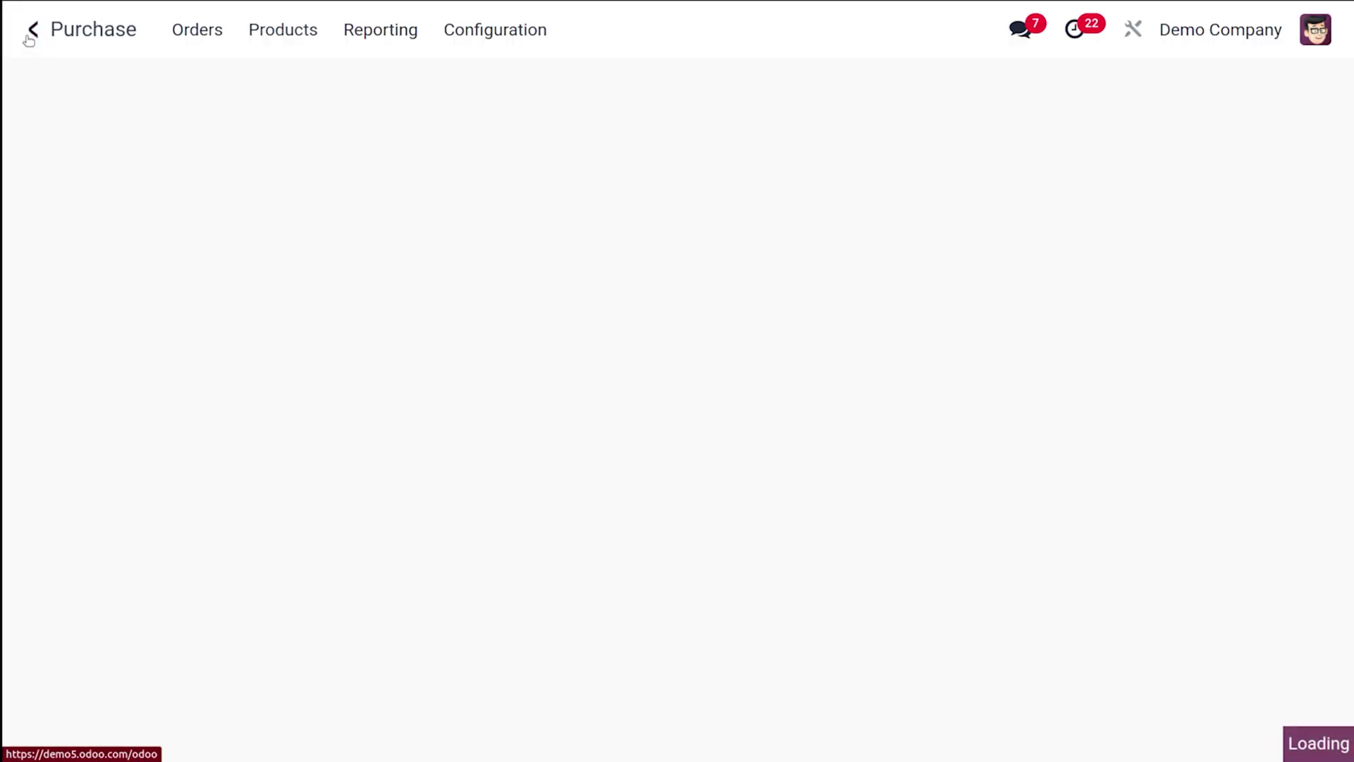
pyautogui.click(32, 30)
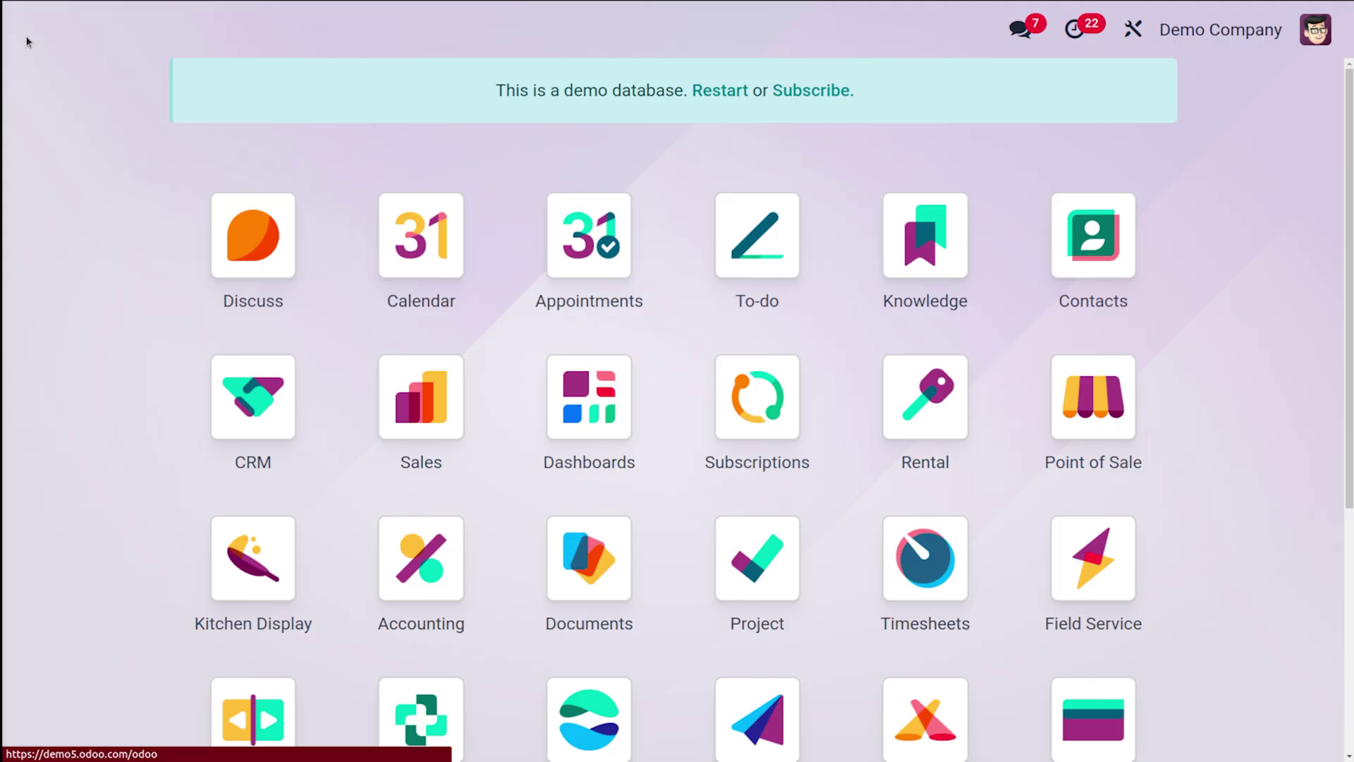
# Step: Enable the Dropship route on the Acoustic Bloc Screens product
pyautogui.click(406, 391)
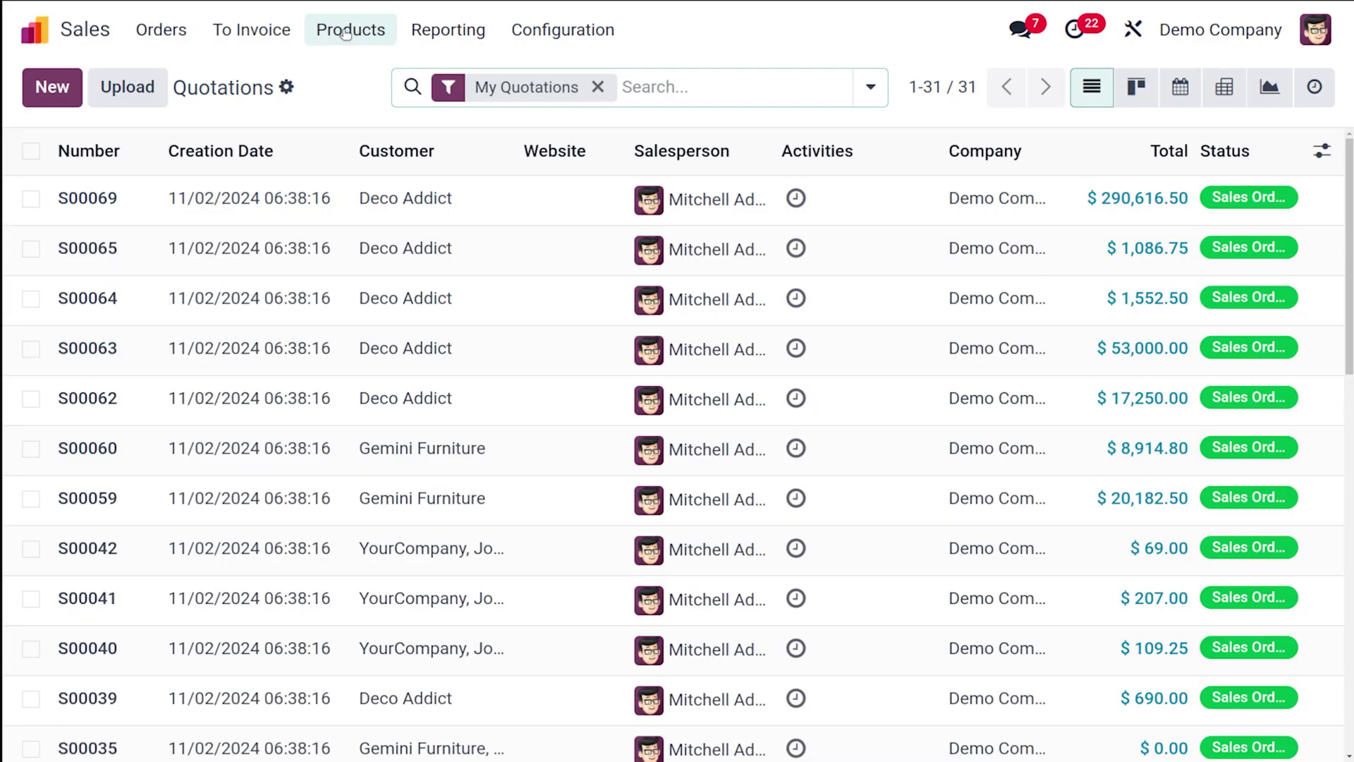
pyautogui.click(346, 33)
pyautogui.click(403, 83)
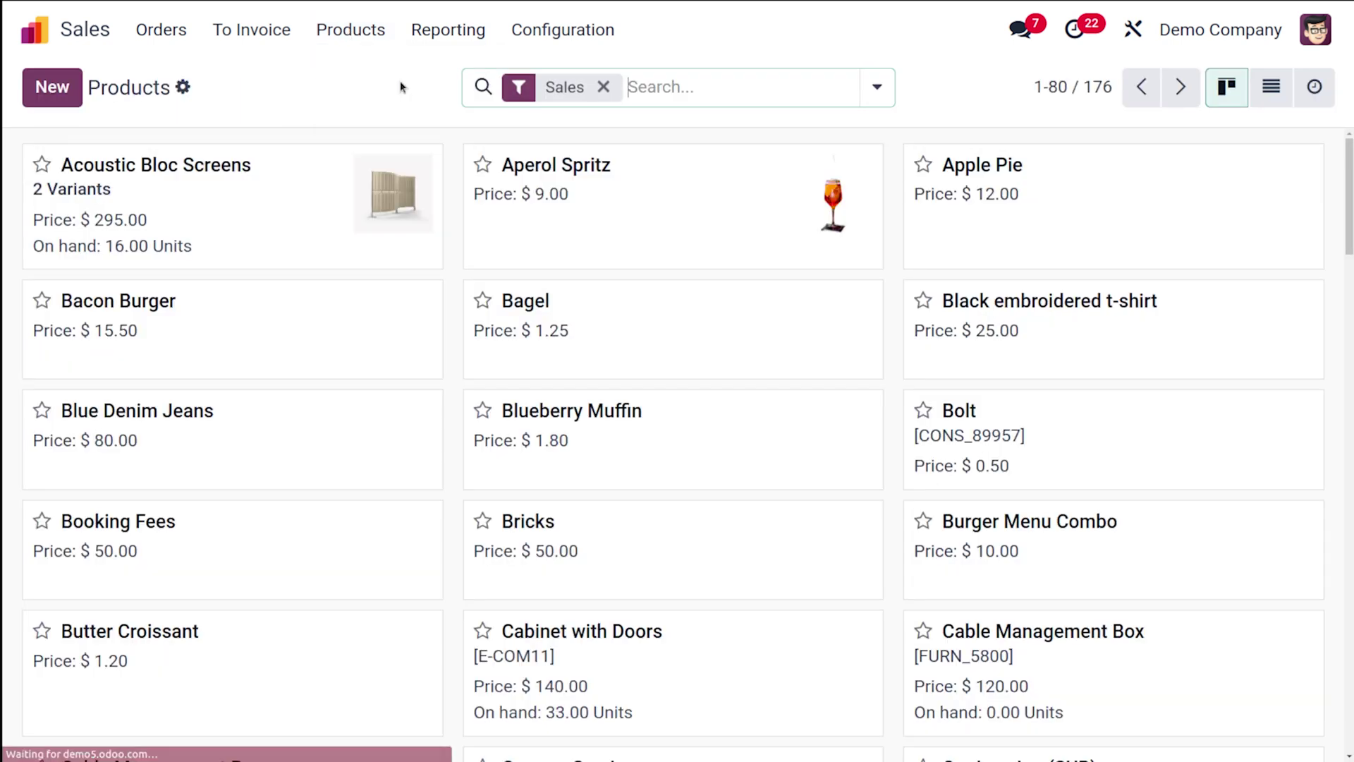
pyautogui.click(270, 221)
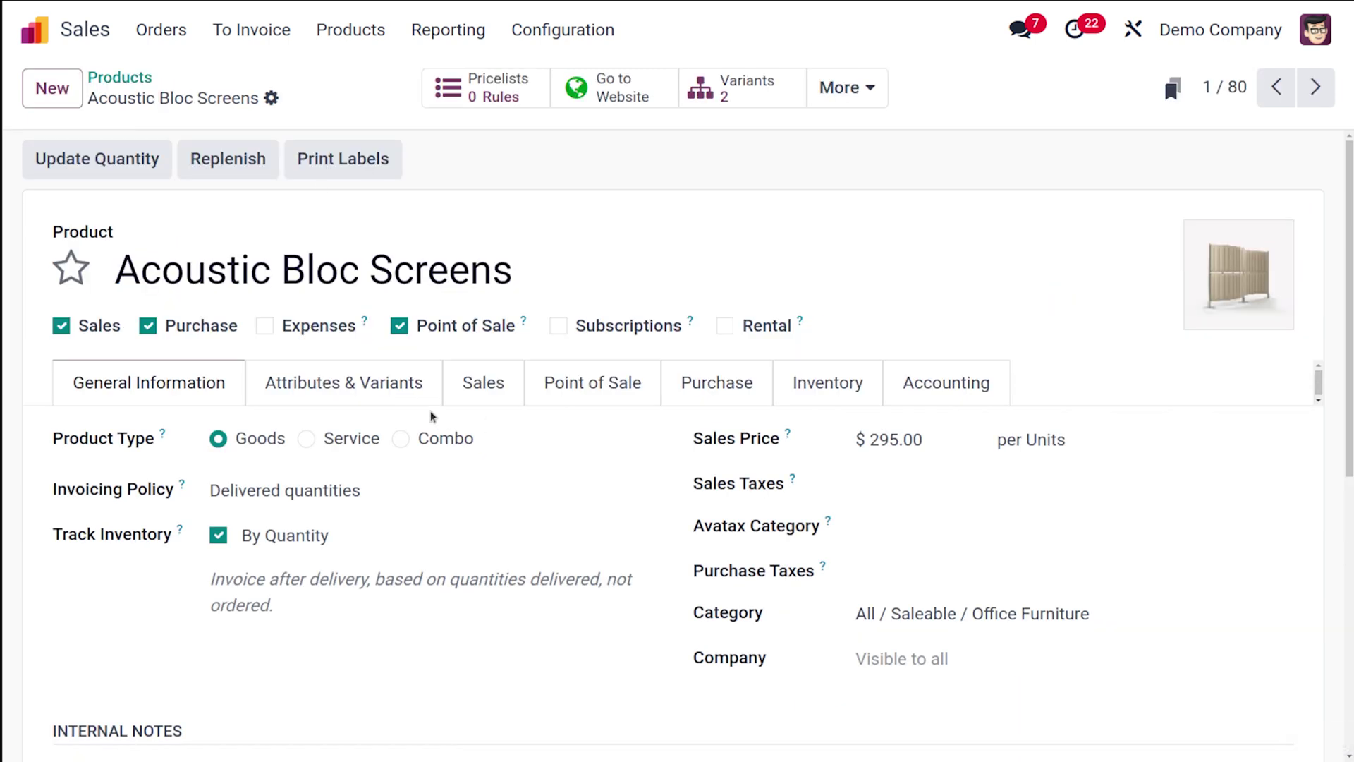
pyautogui.scroll(-3, 432, 416)
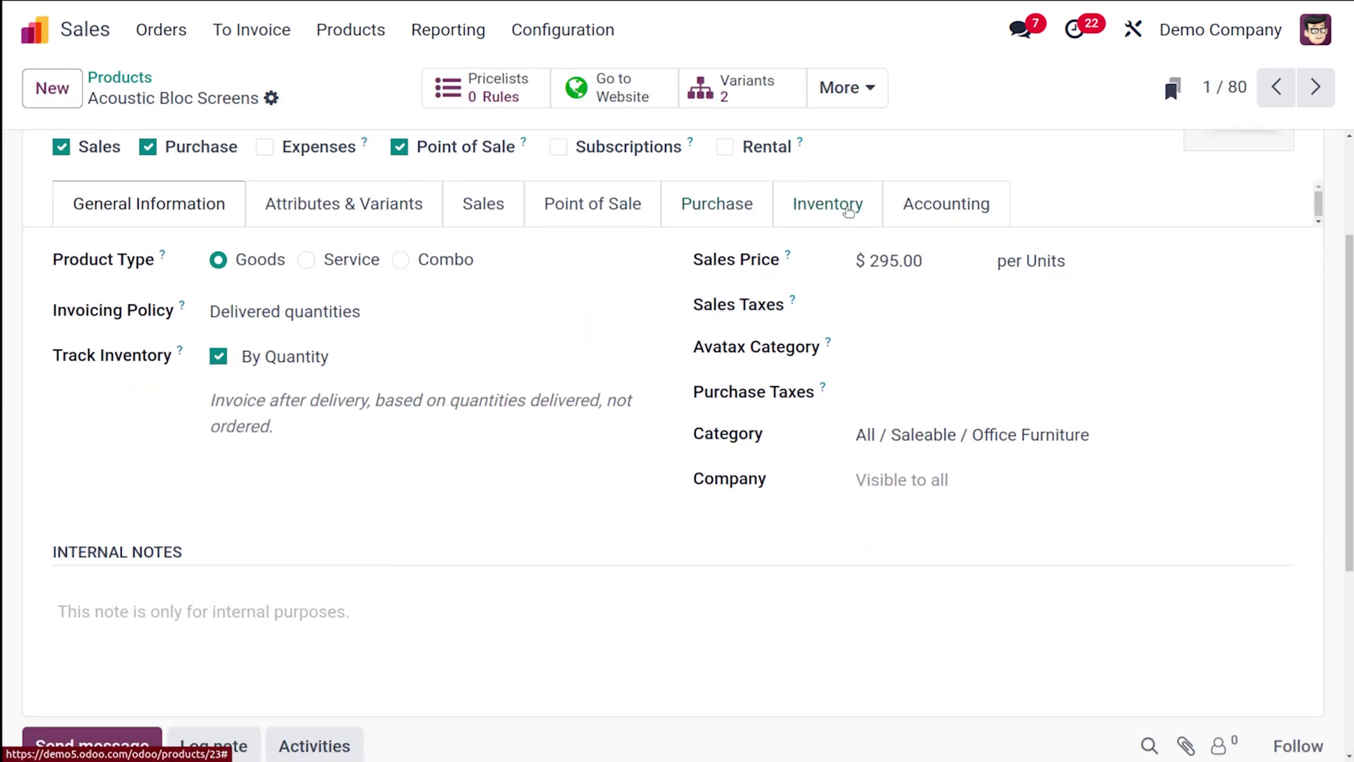
pyautogui.click(843, 206)
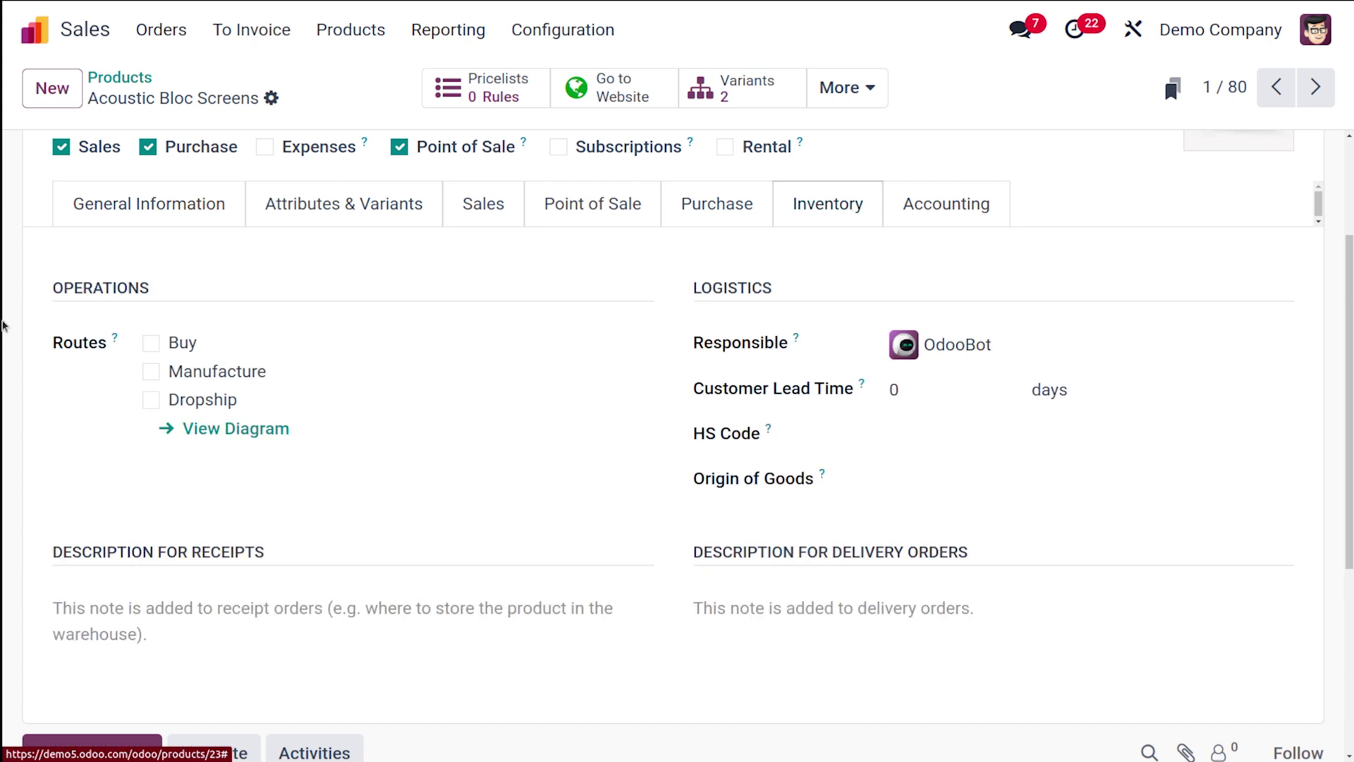
pyautogui.click(150, 402)
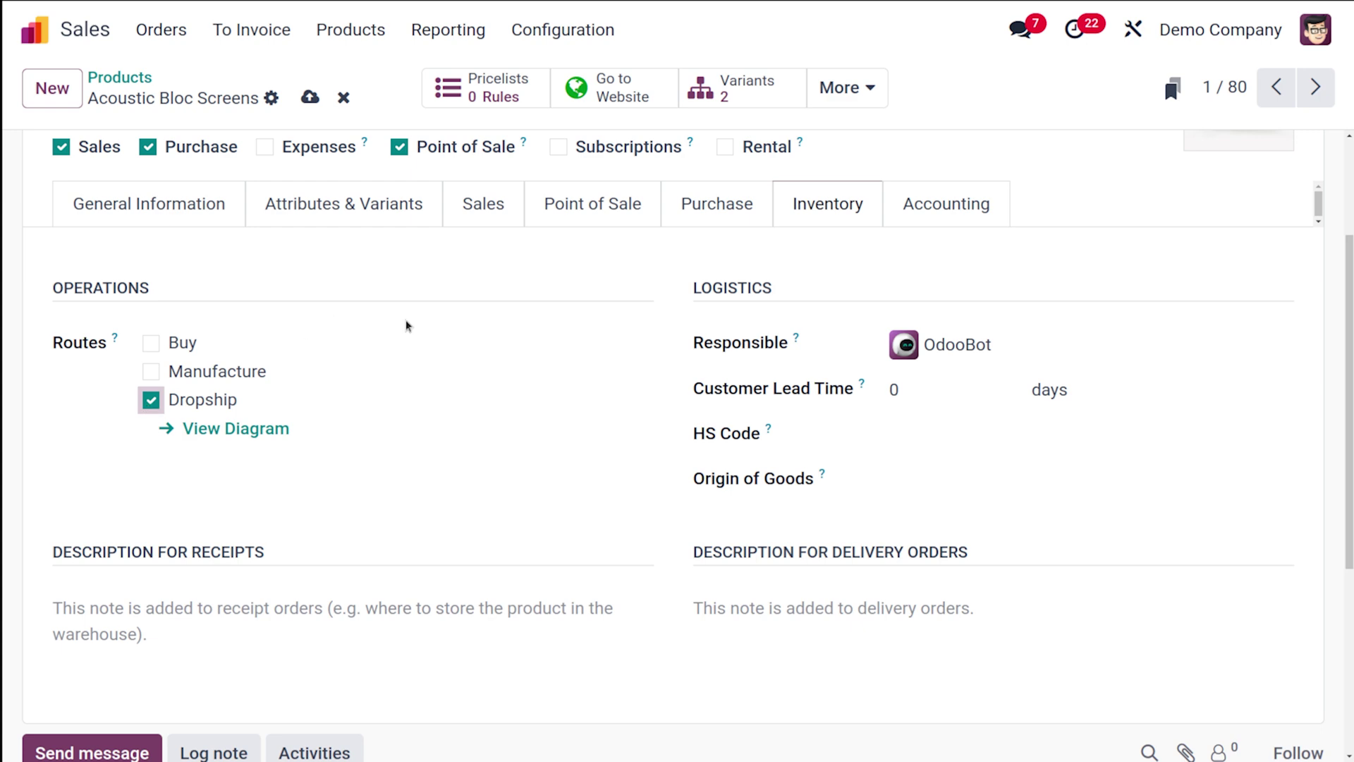
# Step: Delete vendor Ready Mat, leaving only Wood Corner, and save the product
pyautogui.click(726, 221)
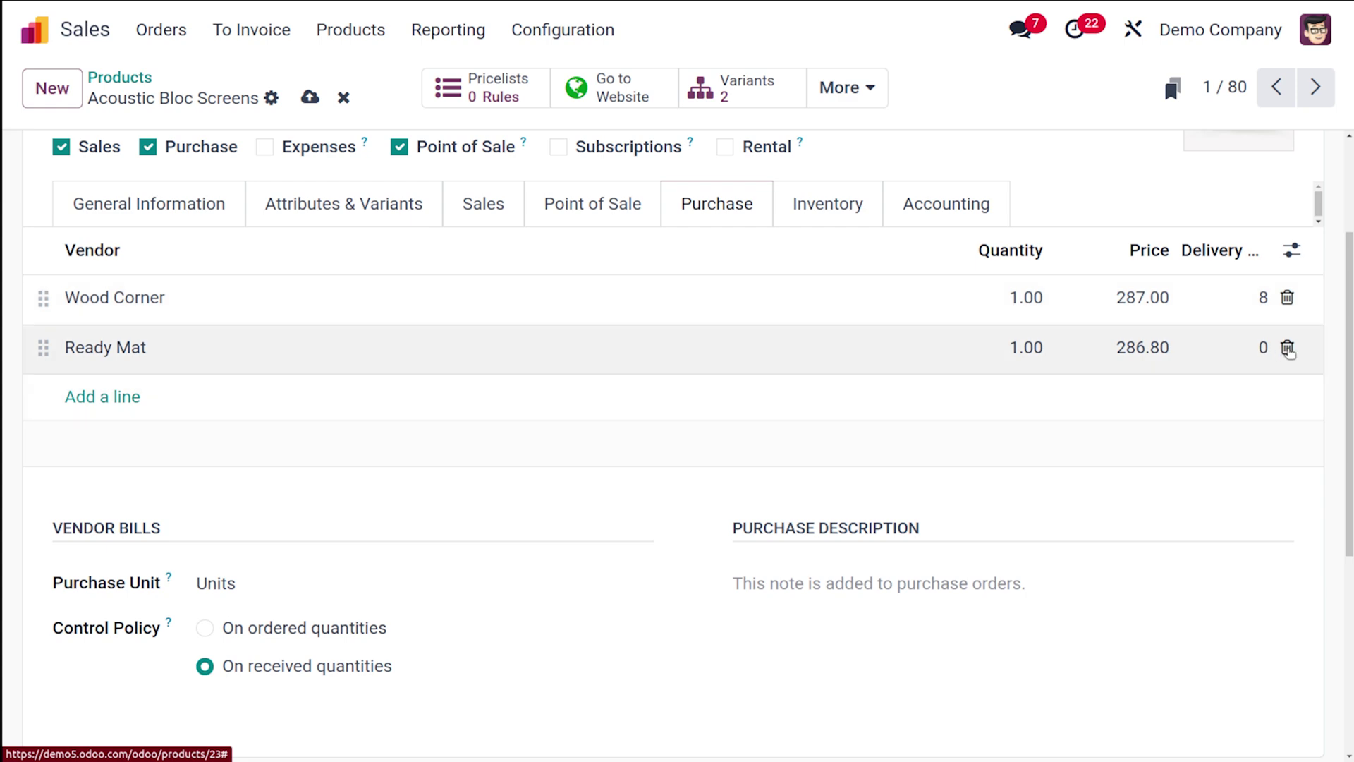
pyautogui.click(1287, 348)
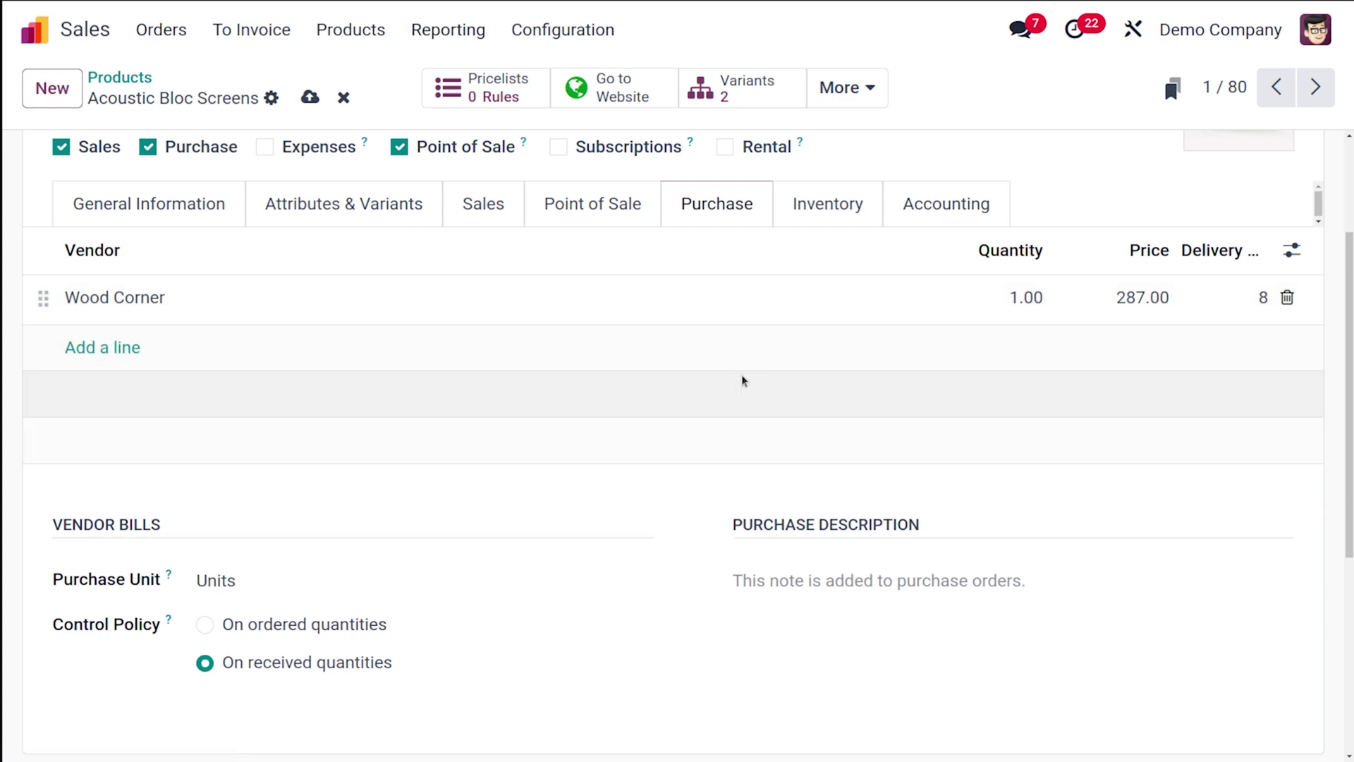
pyautogui.scroll(3, 742, 381)
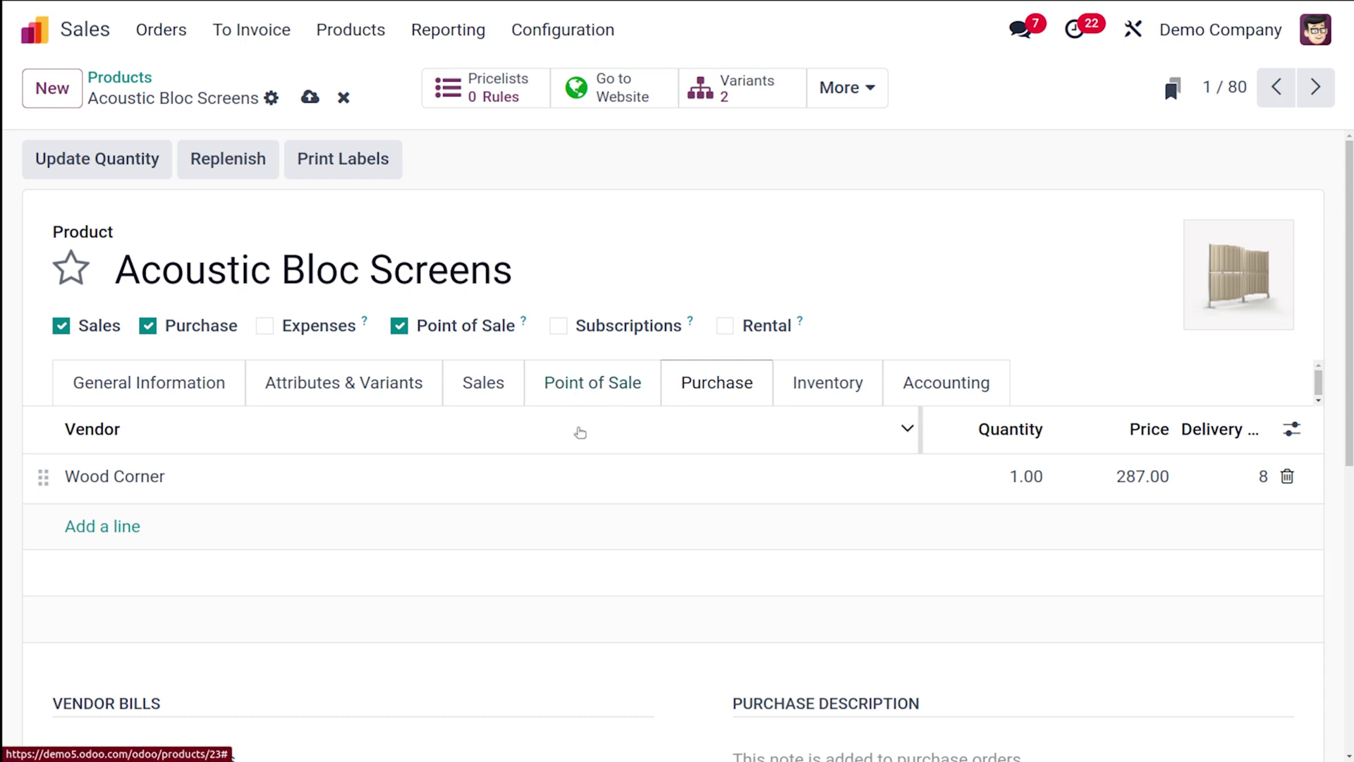
pyautogui.click(832, 386)
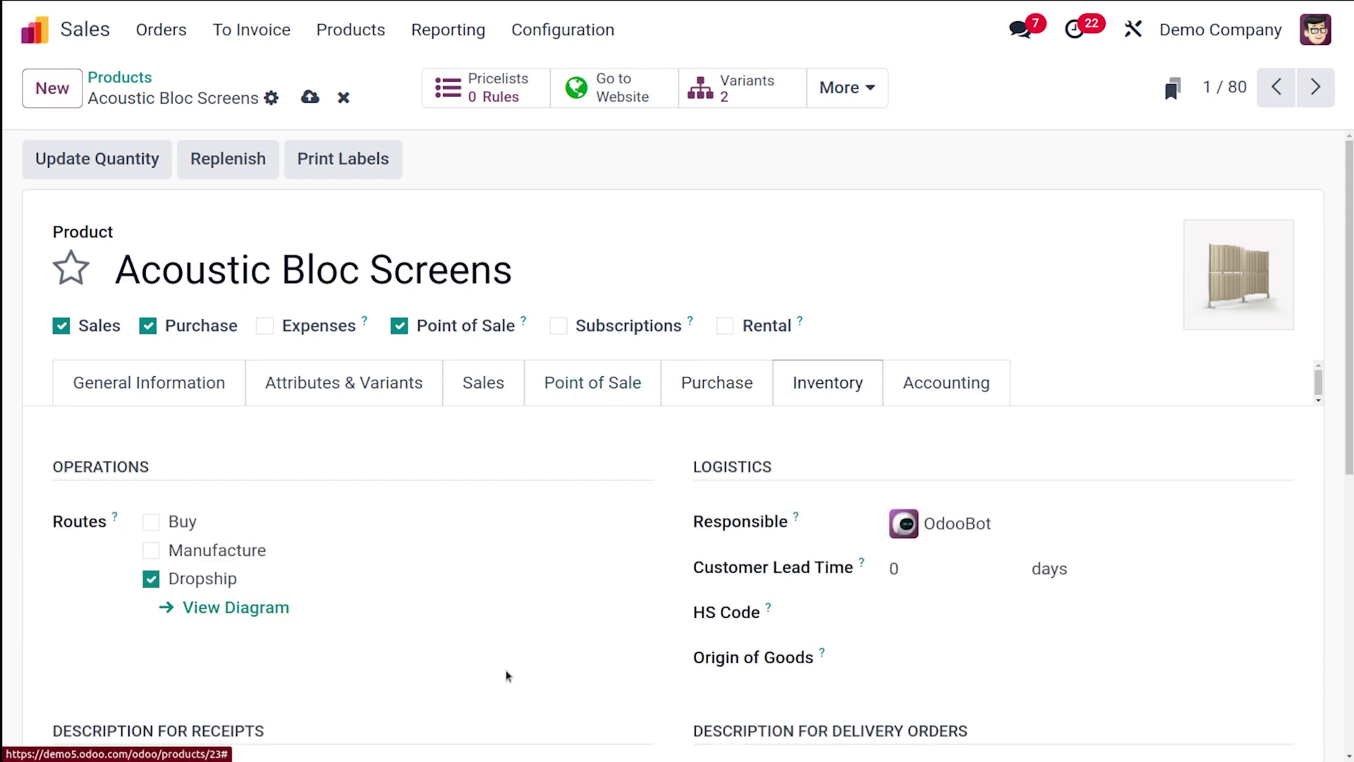
pyautogui.click(309, 97)
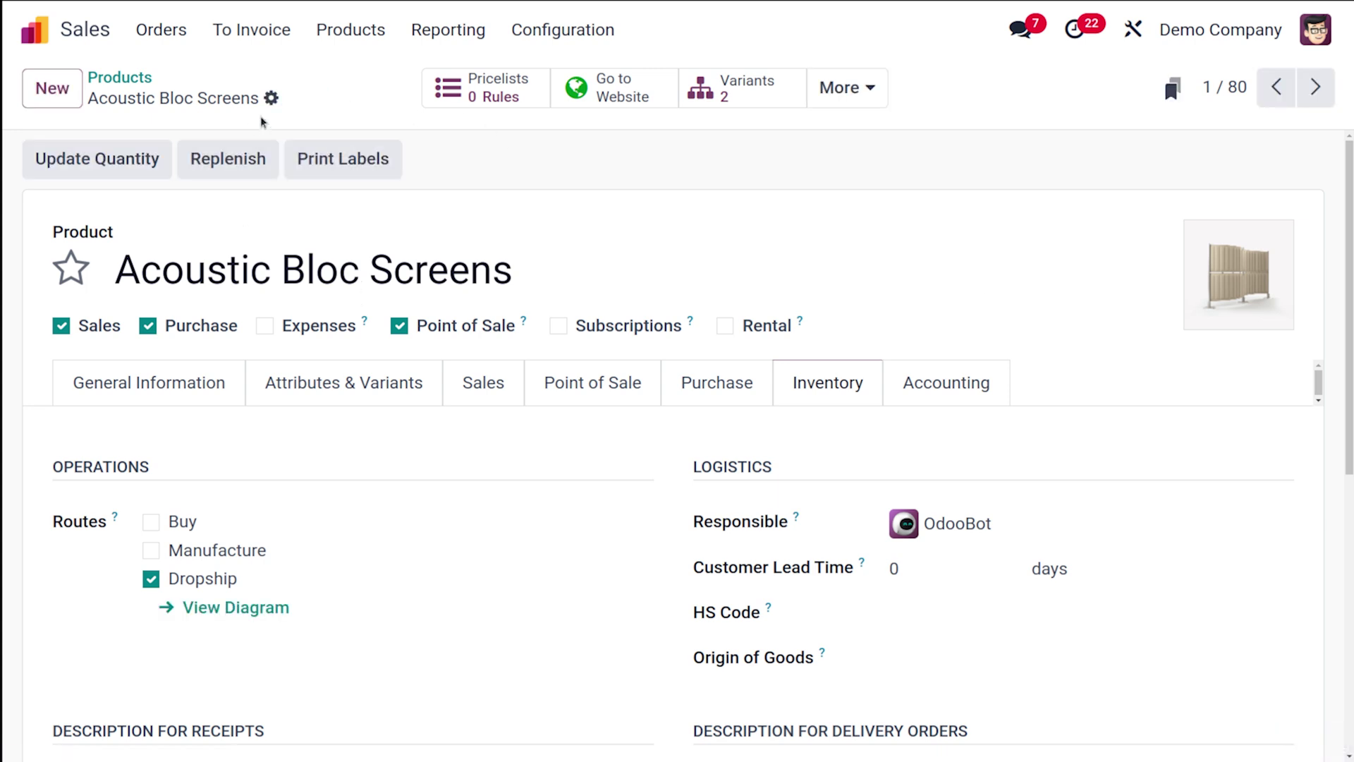
# Step: Start a new quotation with Deco Addict as the customer
pyautogui.click(159, 31)
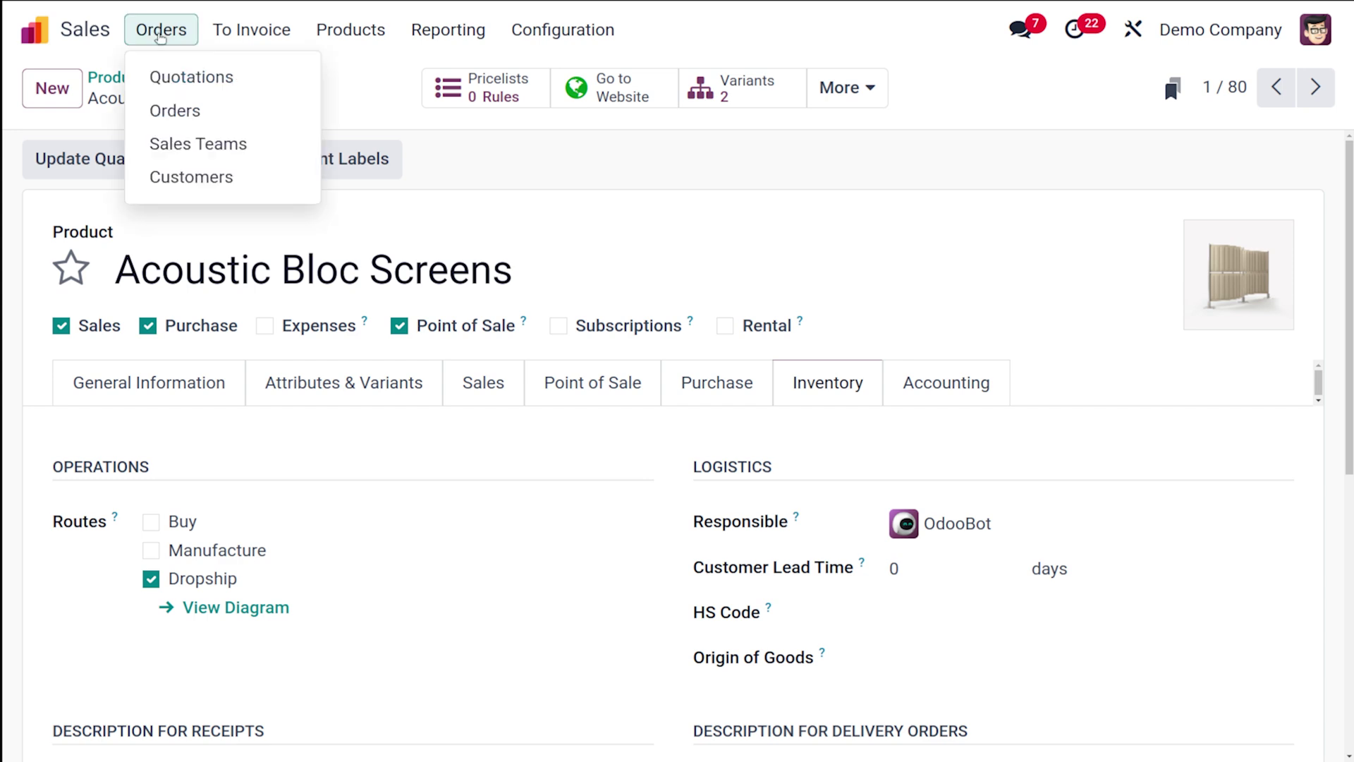
pyautogui.click(189, 78)
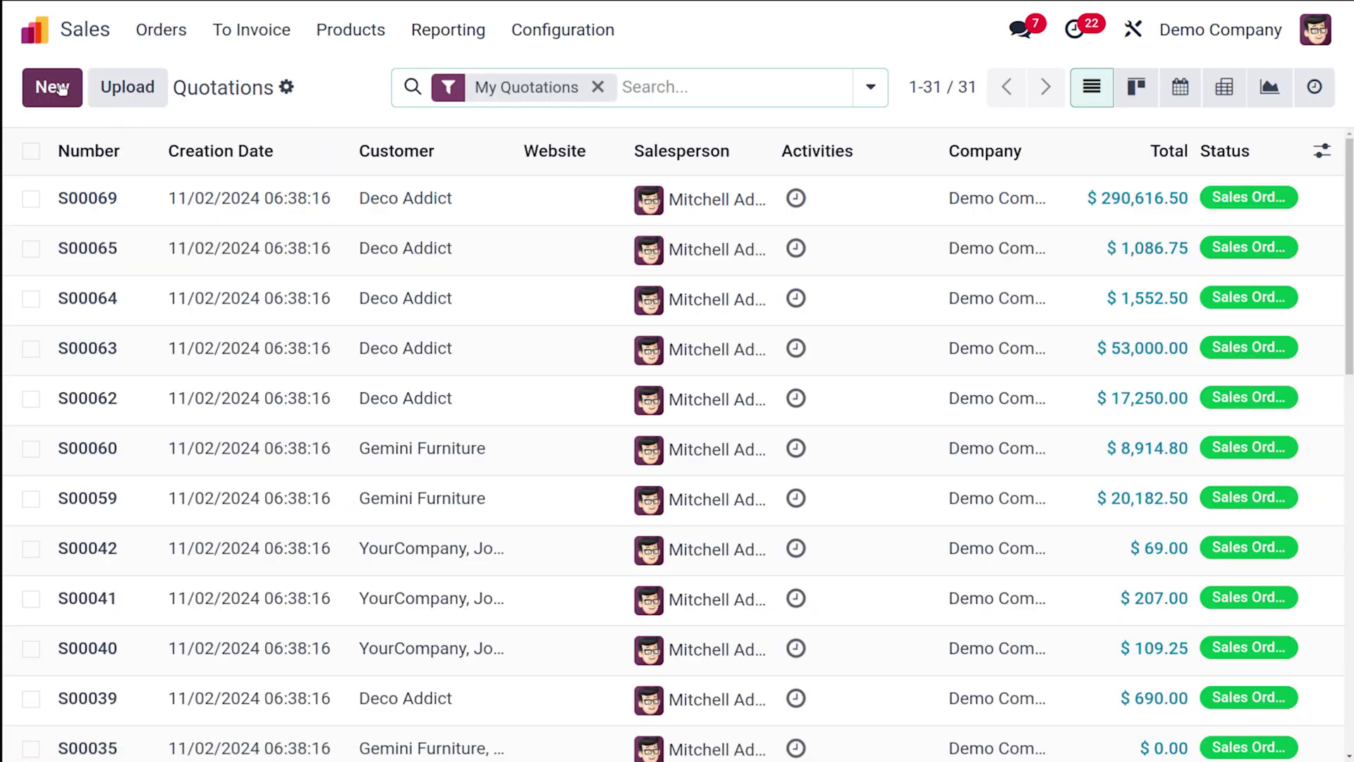
pyautogui.click(50, 90)
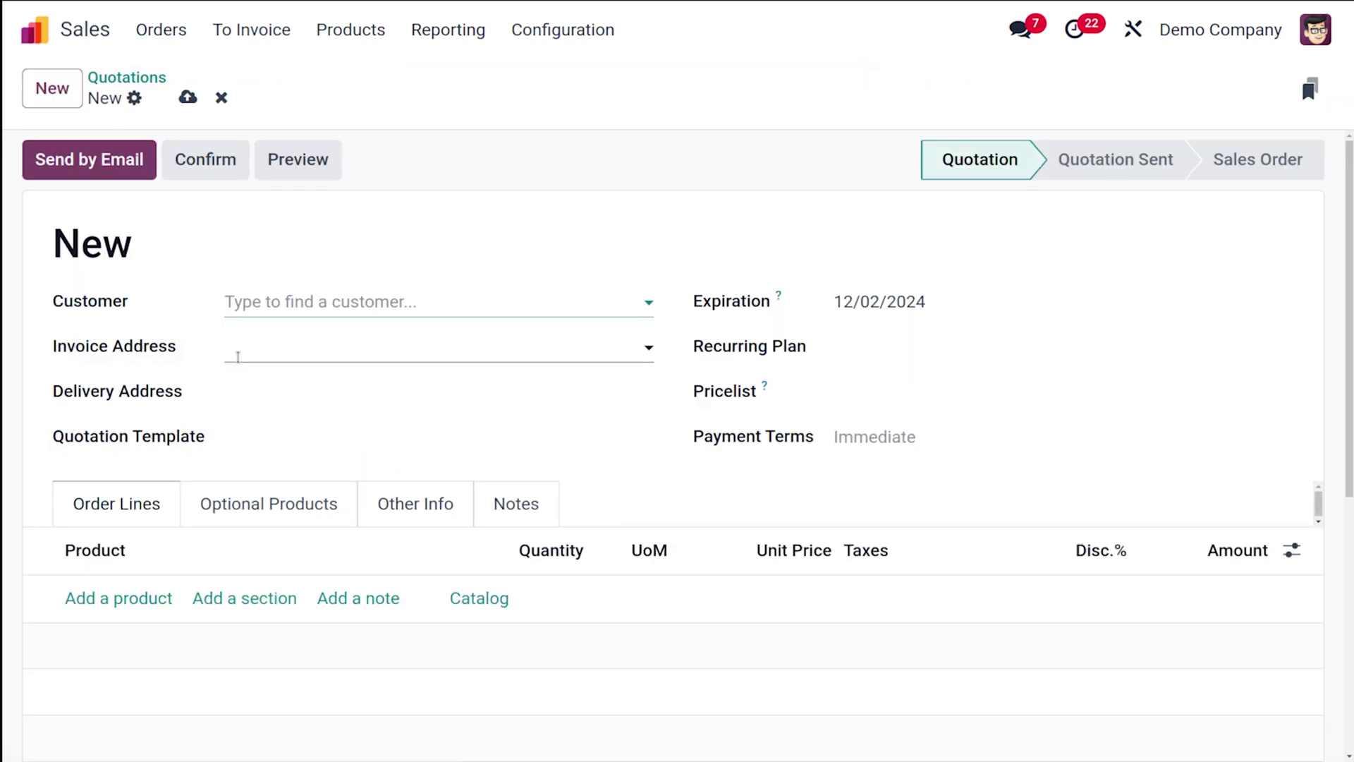
pyautogui.click(324, 301)
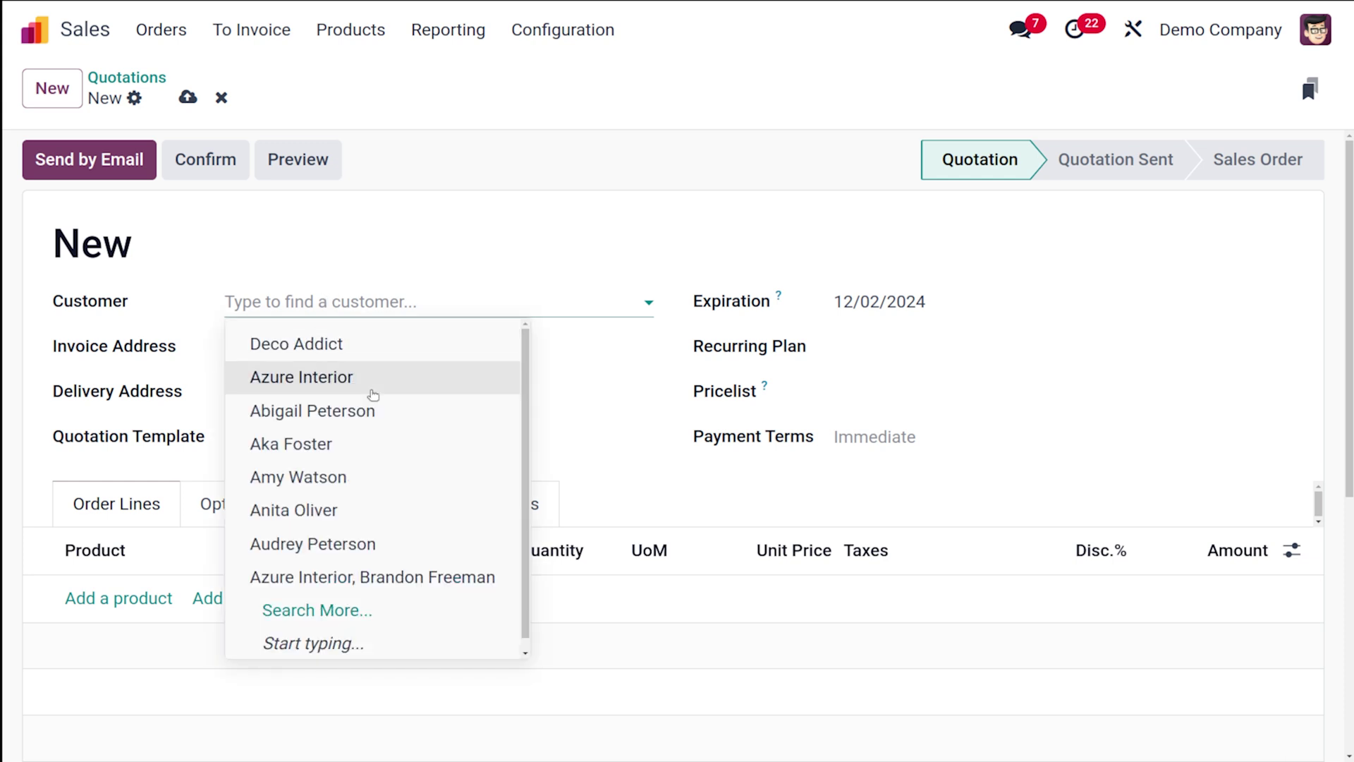
pyautogui.click(367, 359)
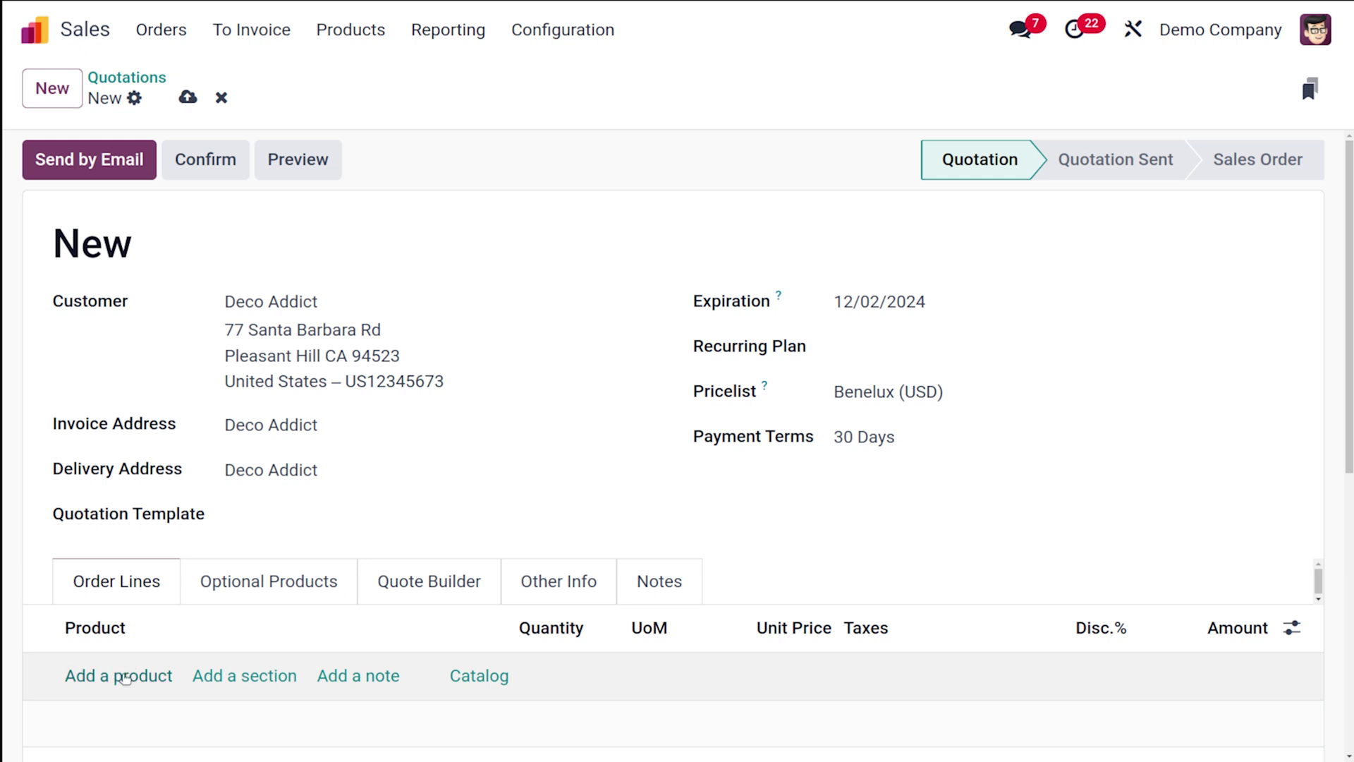
# Step: Add one Acoustic Bloc Screens (Wood) line at $295.00 to the quotation
pyautogui.click(125, 675)
pyautogui.click(125, 675)
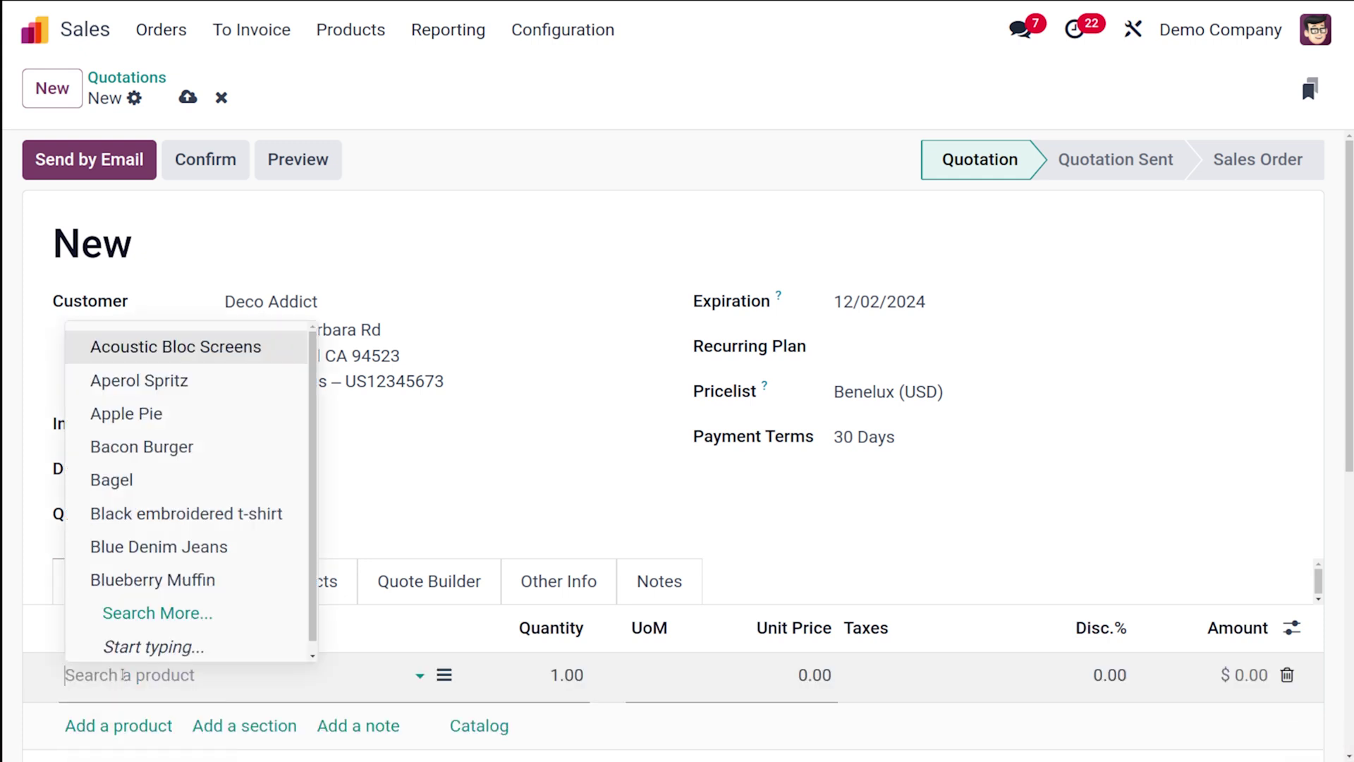
pyautogui.click(205, 346)
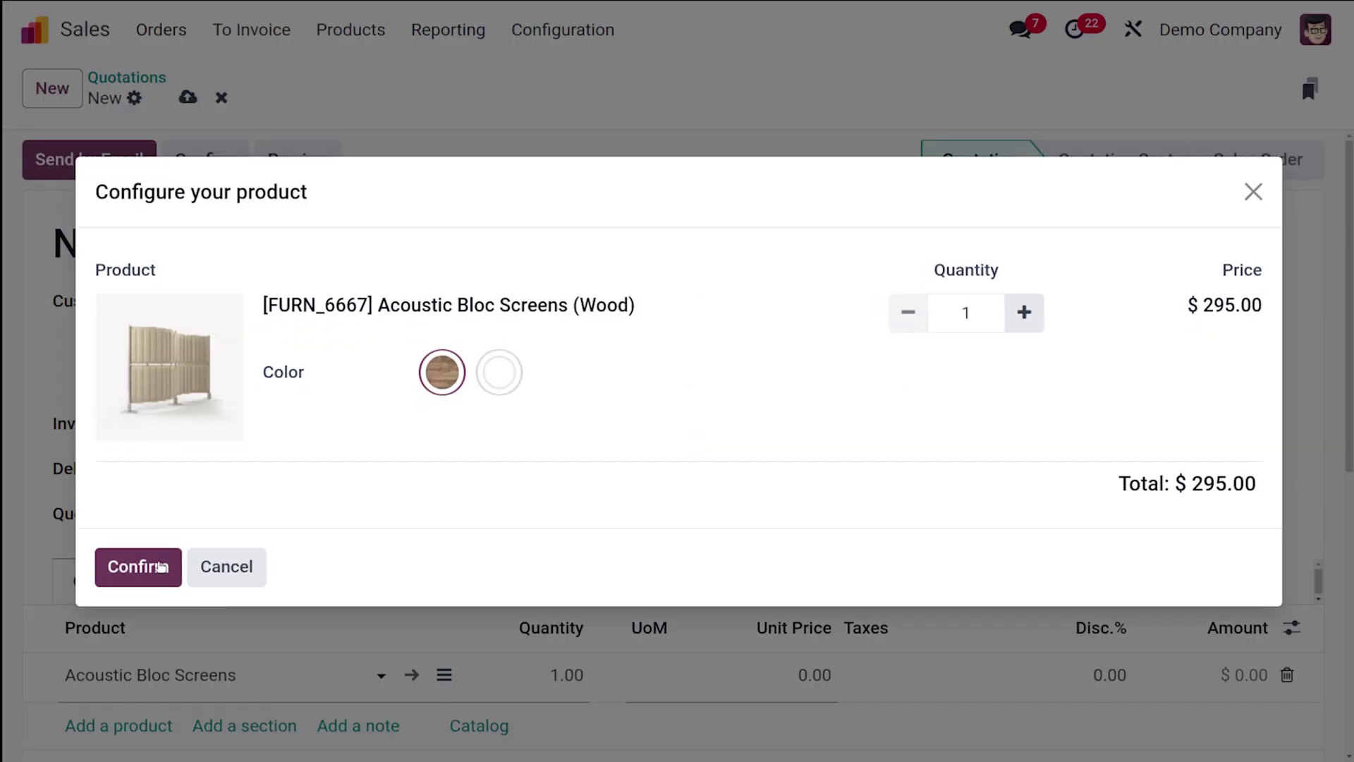
pyautogui.click(161, 567)
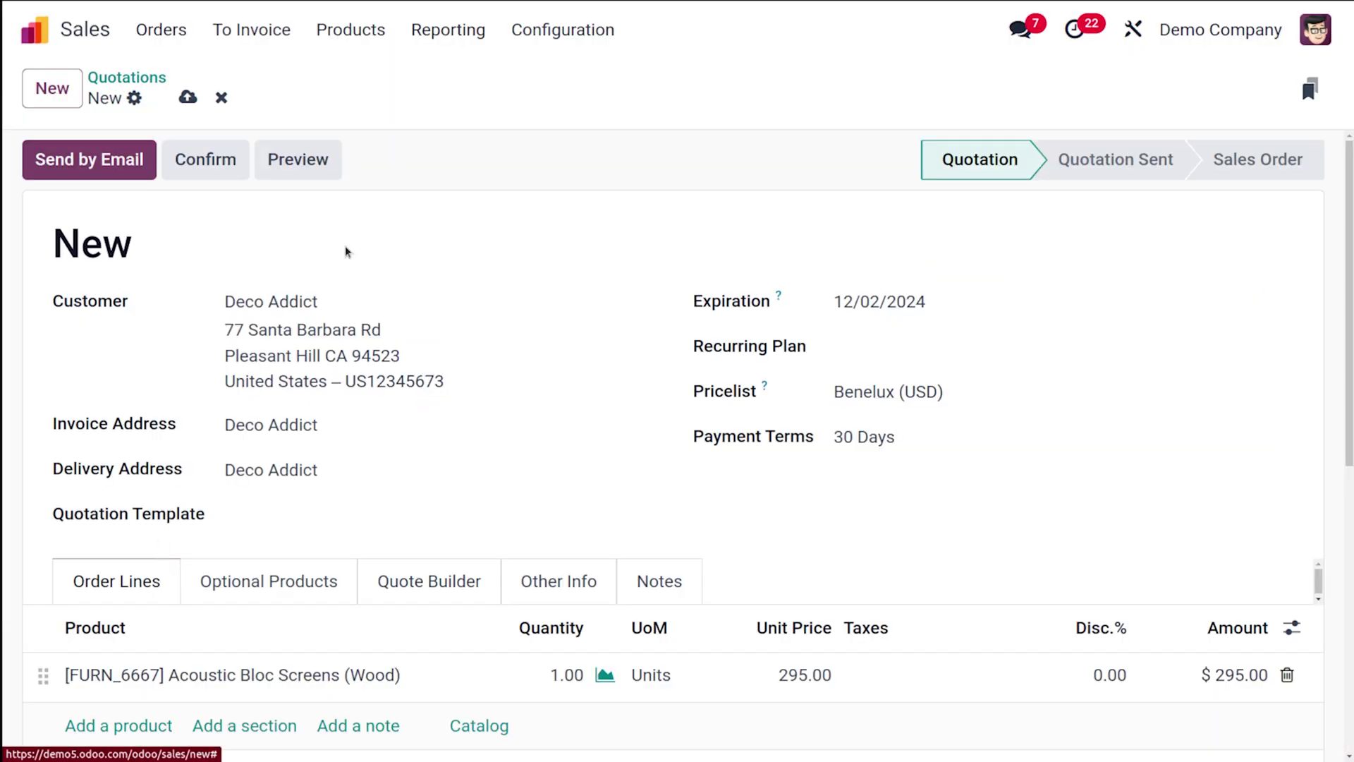
pyautogui.scroll(-6, 523, 363)
pyautogui.scroll(6, 524, 363)
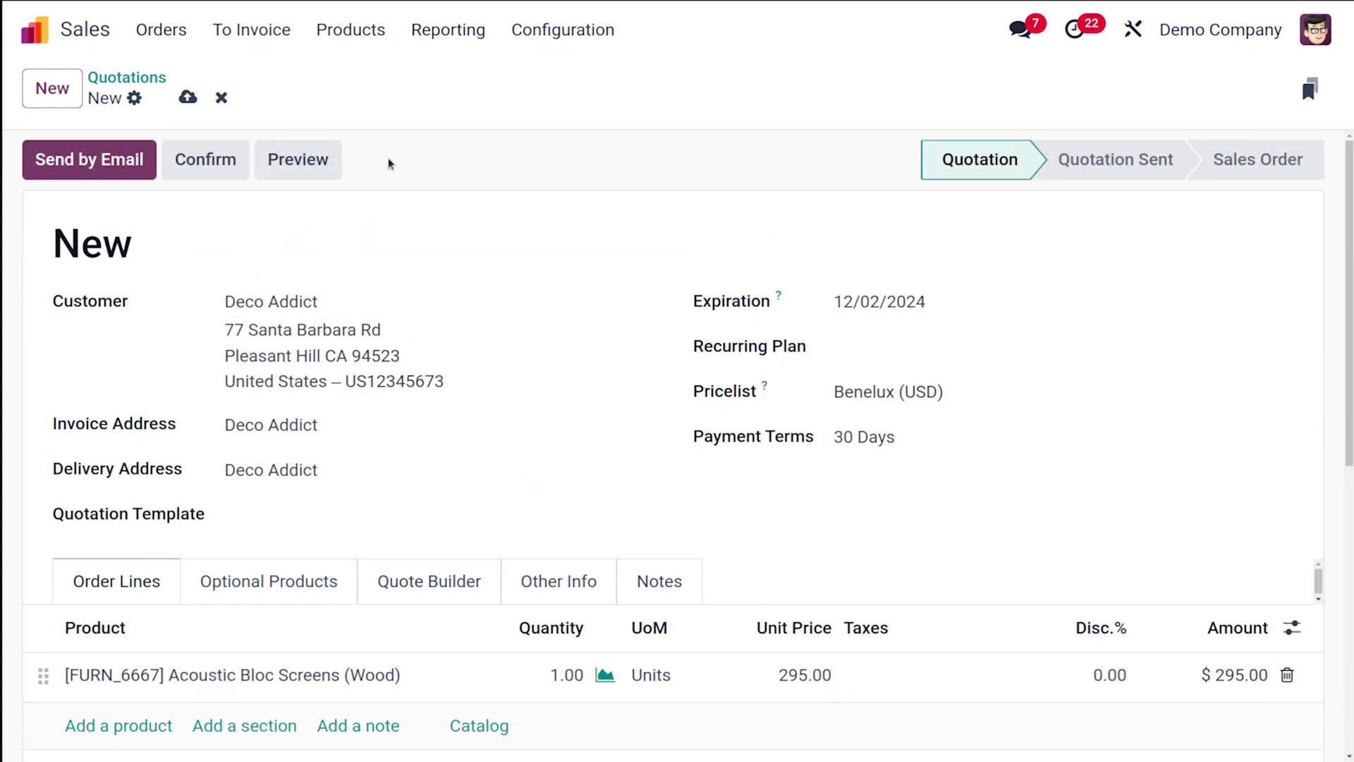
# Step: Confirm the quotation as sales order S00071 and view its generated purchase
pyautogui.click(204, 152)
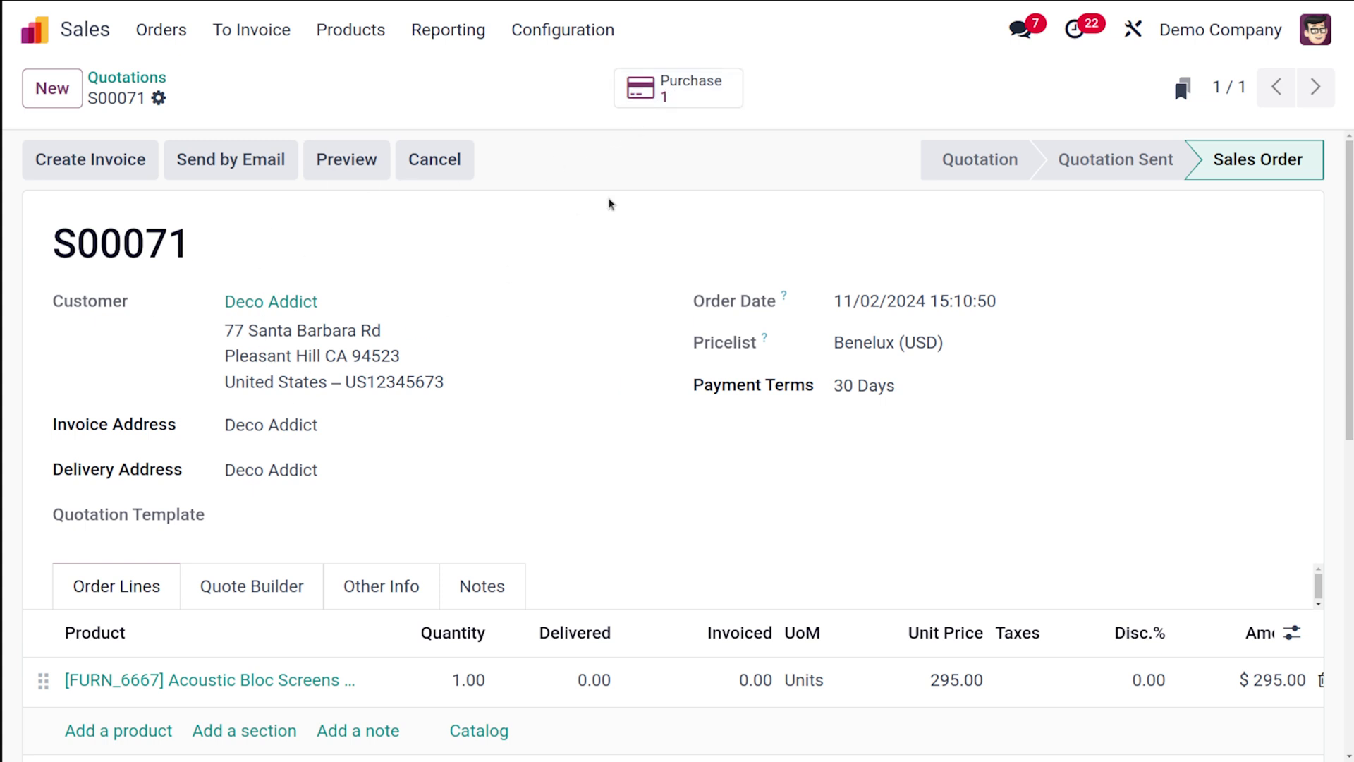
pyautogui.click(655, 96)
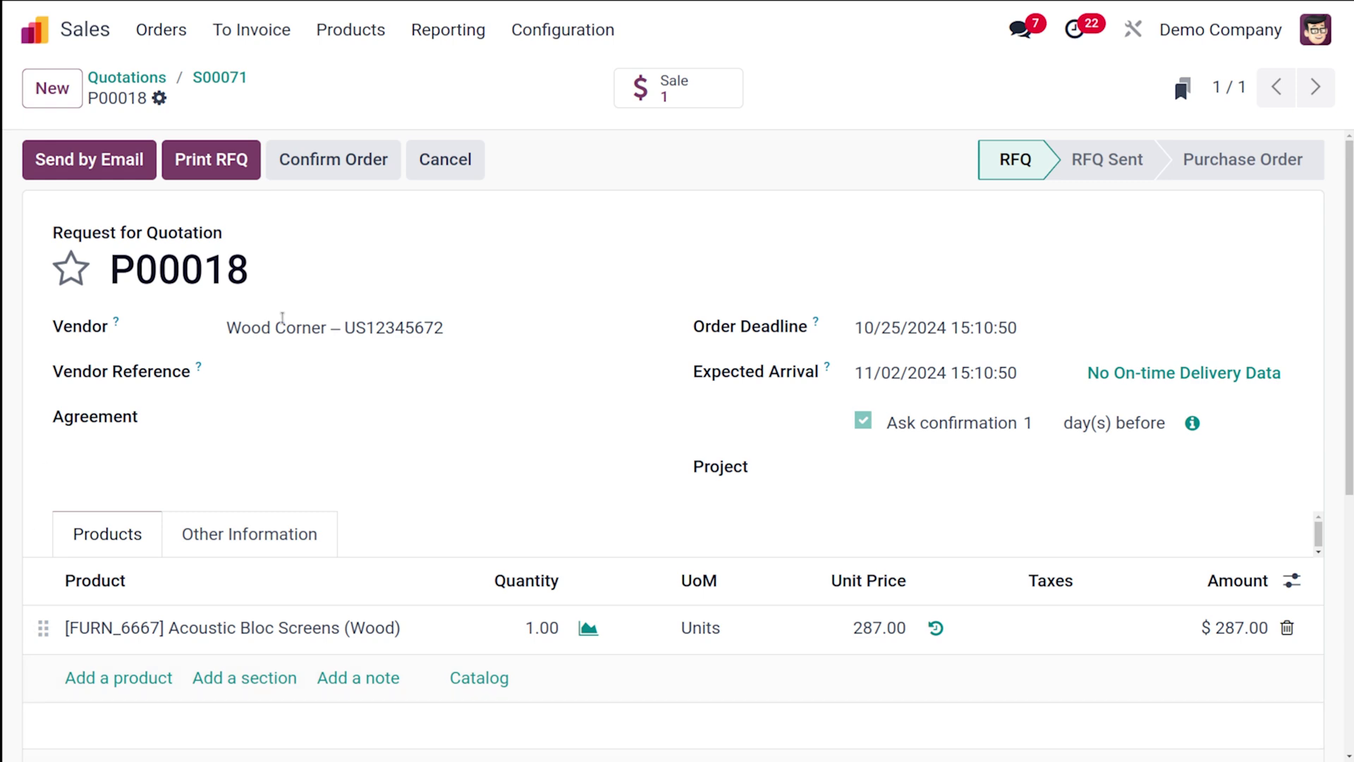
# Step: Review RFQ P00018 and its source order S00071, then confirm P00018
pyautogui.scroll(-2, 423, 455)
pyautogui.scroll(2, 424, 455)
pyautogui.click(667, 98)
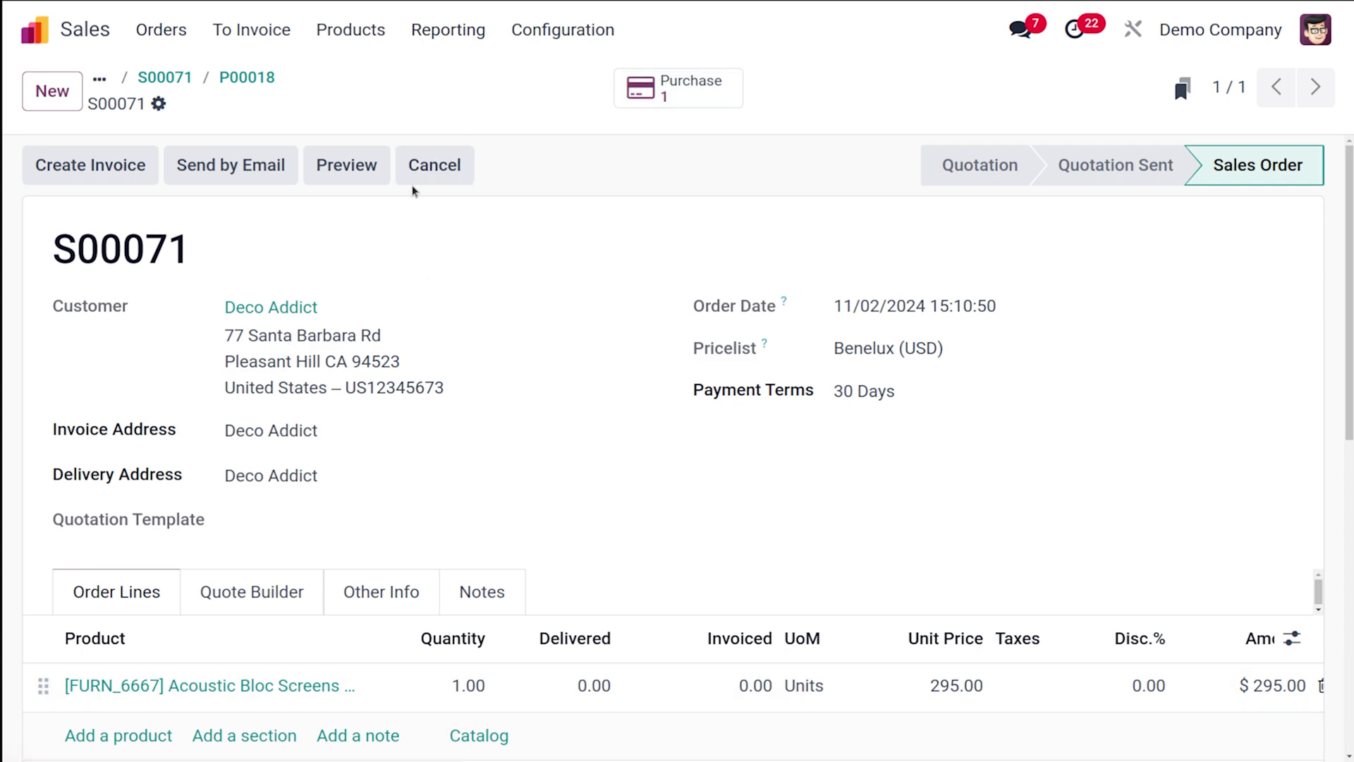
pyautogui.click(261, 75)
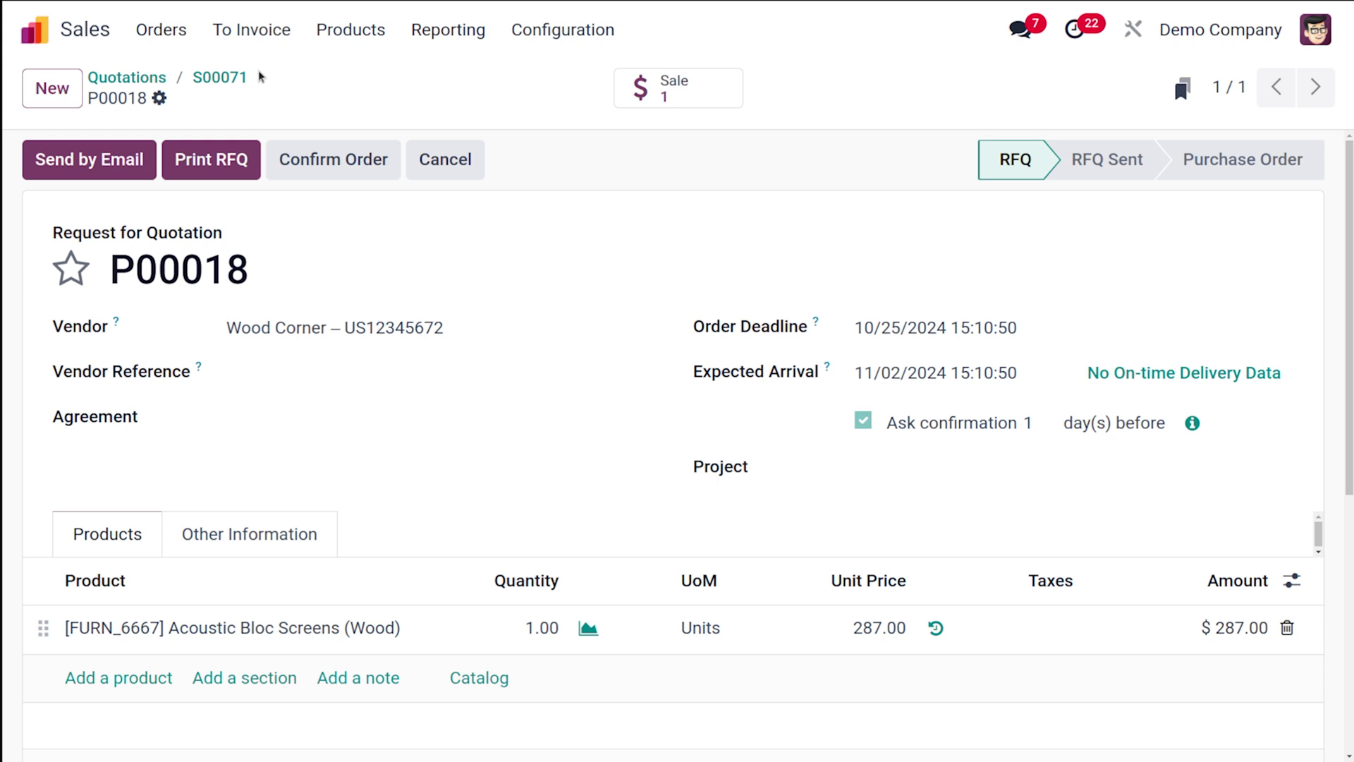
pyautogui.click(334, 167)
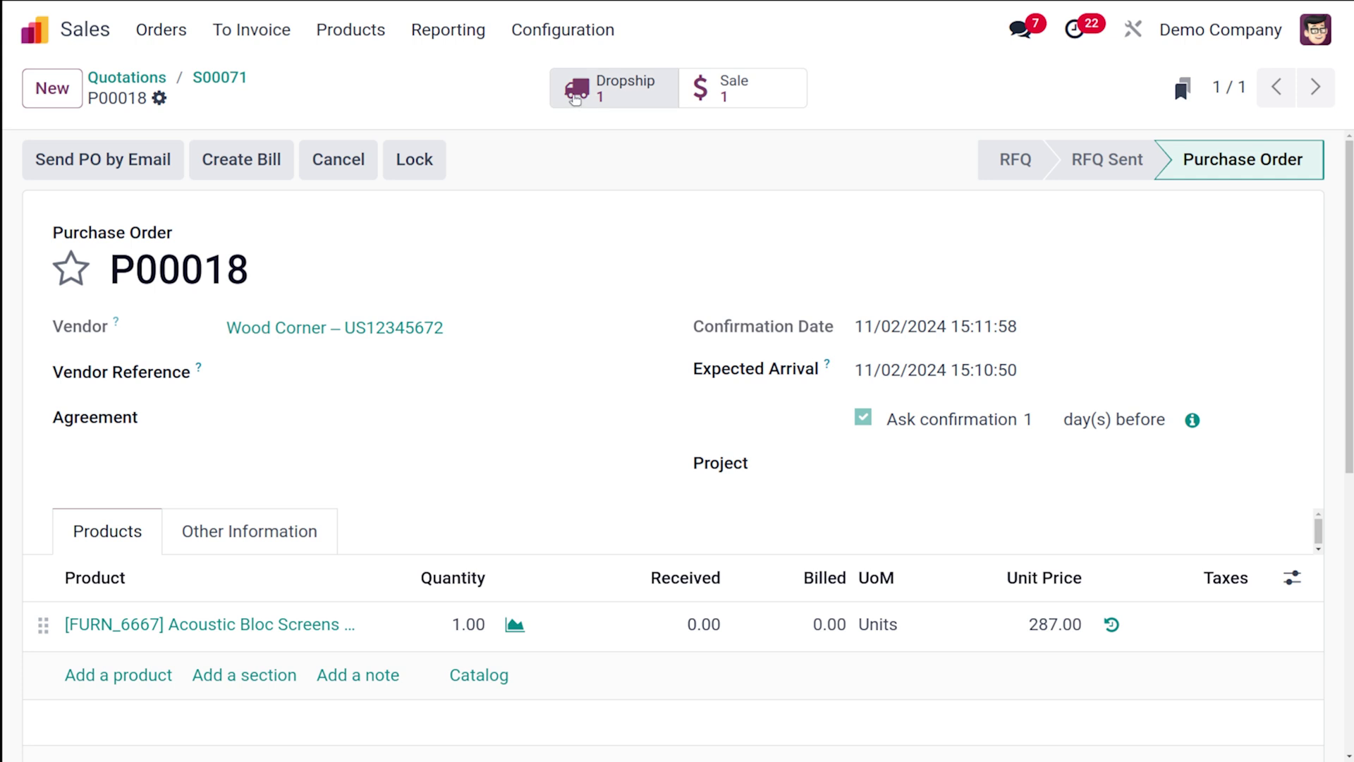
# Step: Validate dropship DS/00001 so P00018 shows 1.00 received
pyautogui.click(629, 102)
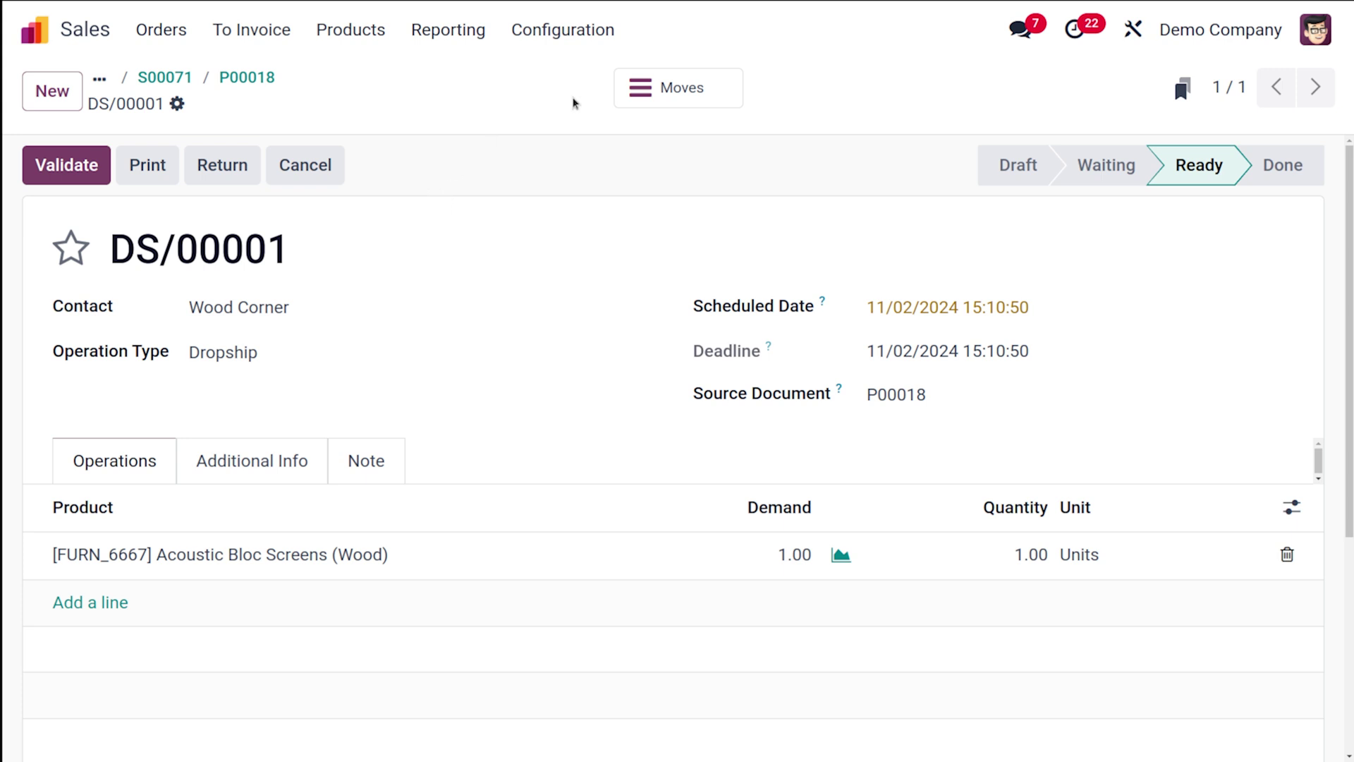
pyautogui.click(62, 165)
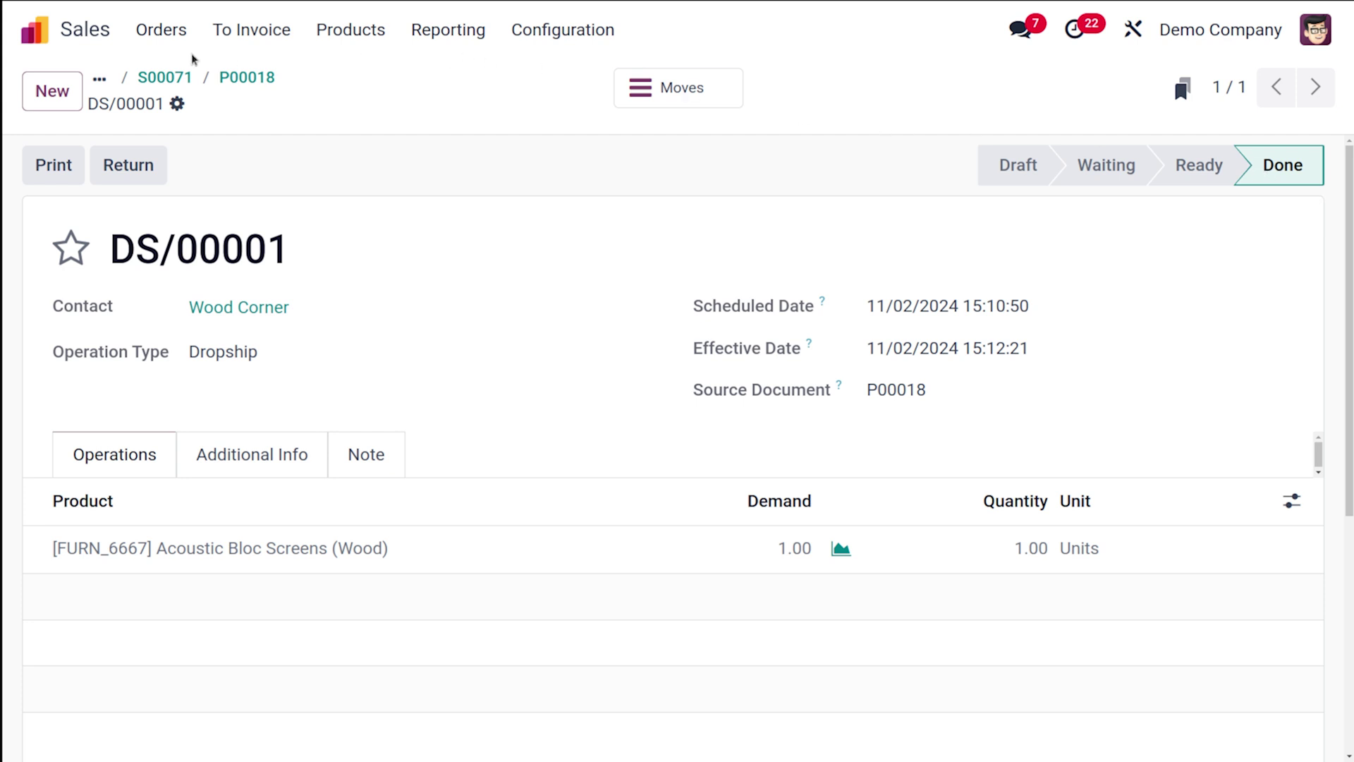
pyautogui.click(237, 79)
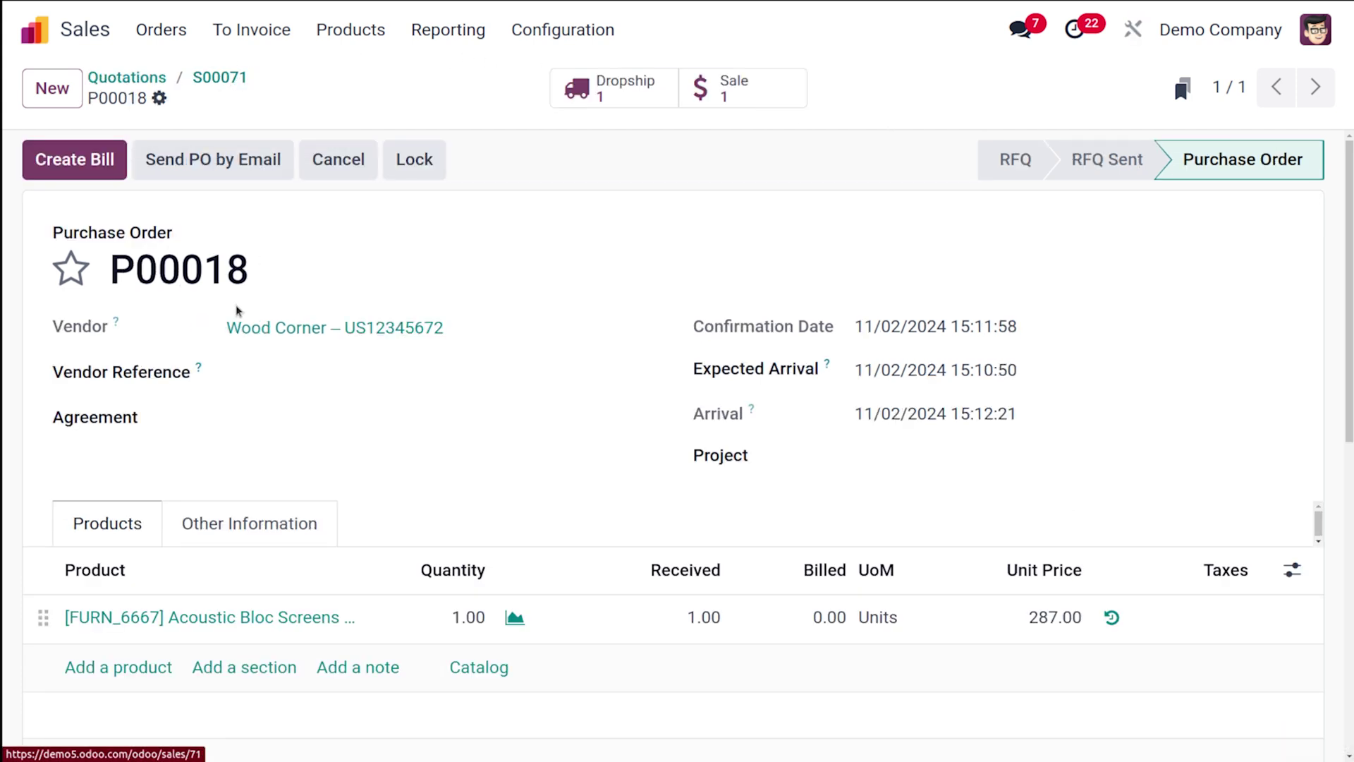
# Step: Create a vendor bill from P00018 with bill date 11/02/2024 and post it
pyautogui.click(74, 174)
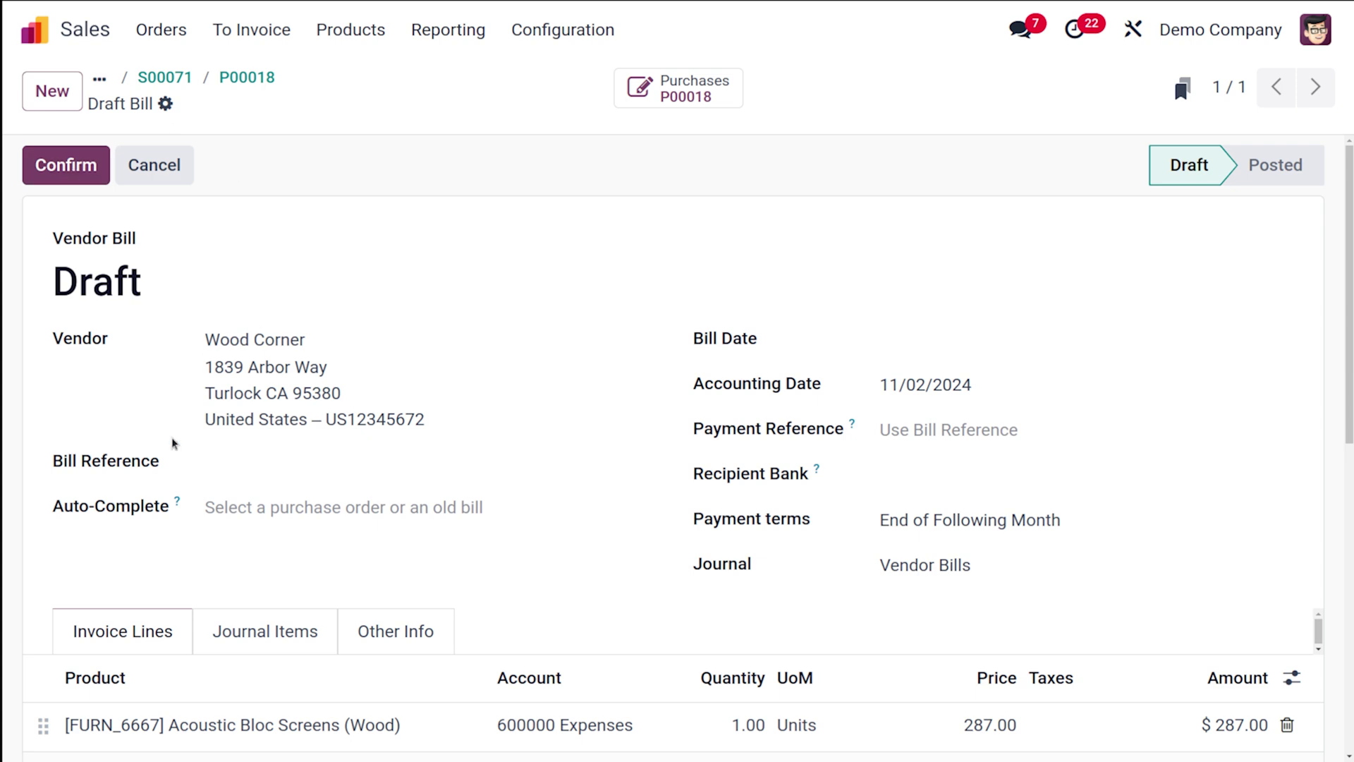
pyautogui.click(82, 168)
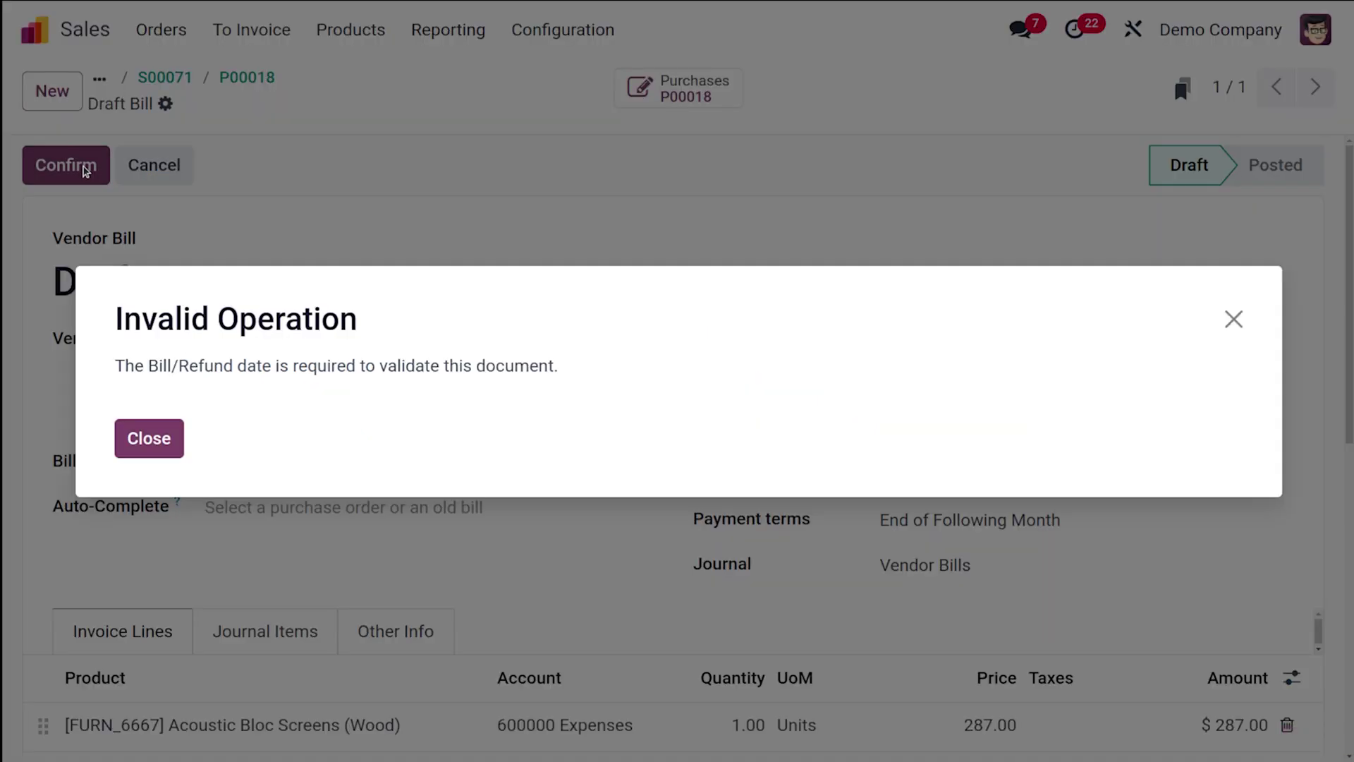
pyautogui.click(165, 435)
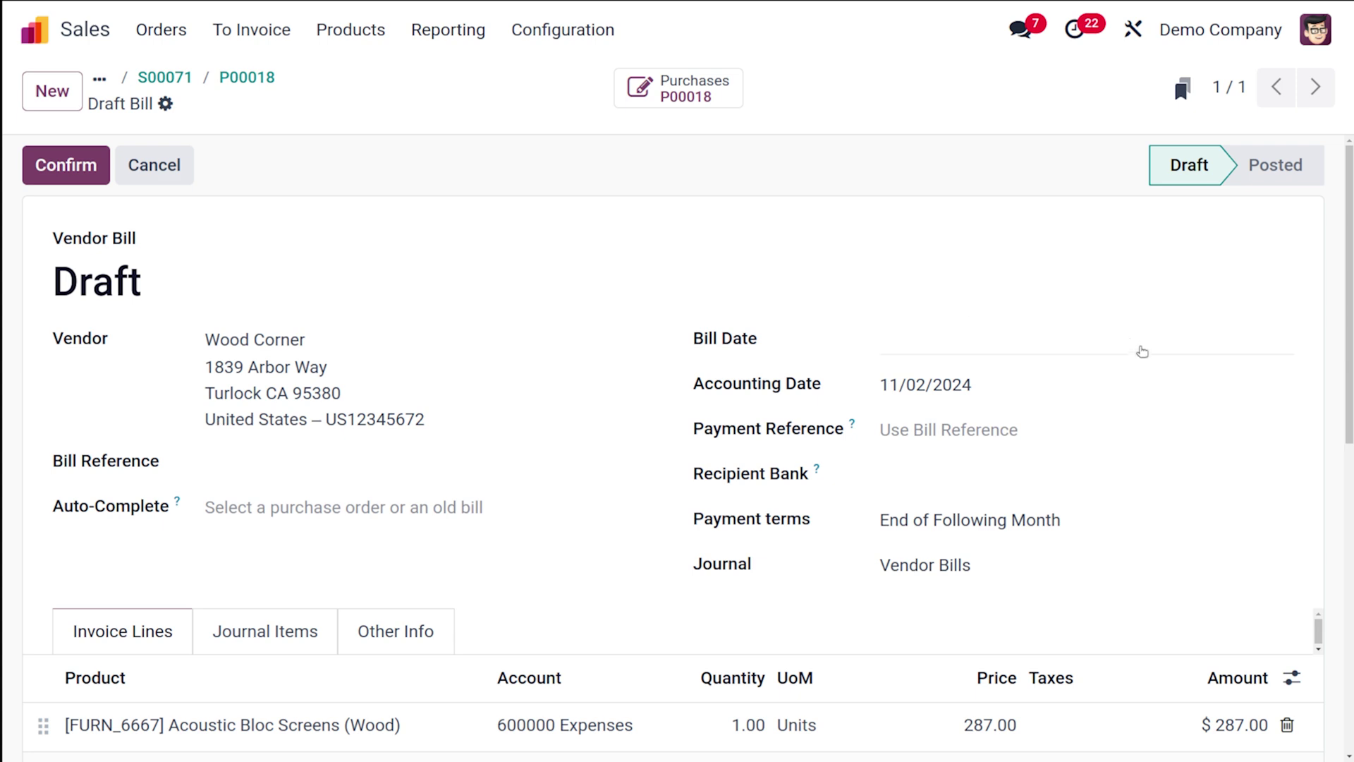
pyautogui.click(982, 355)
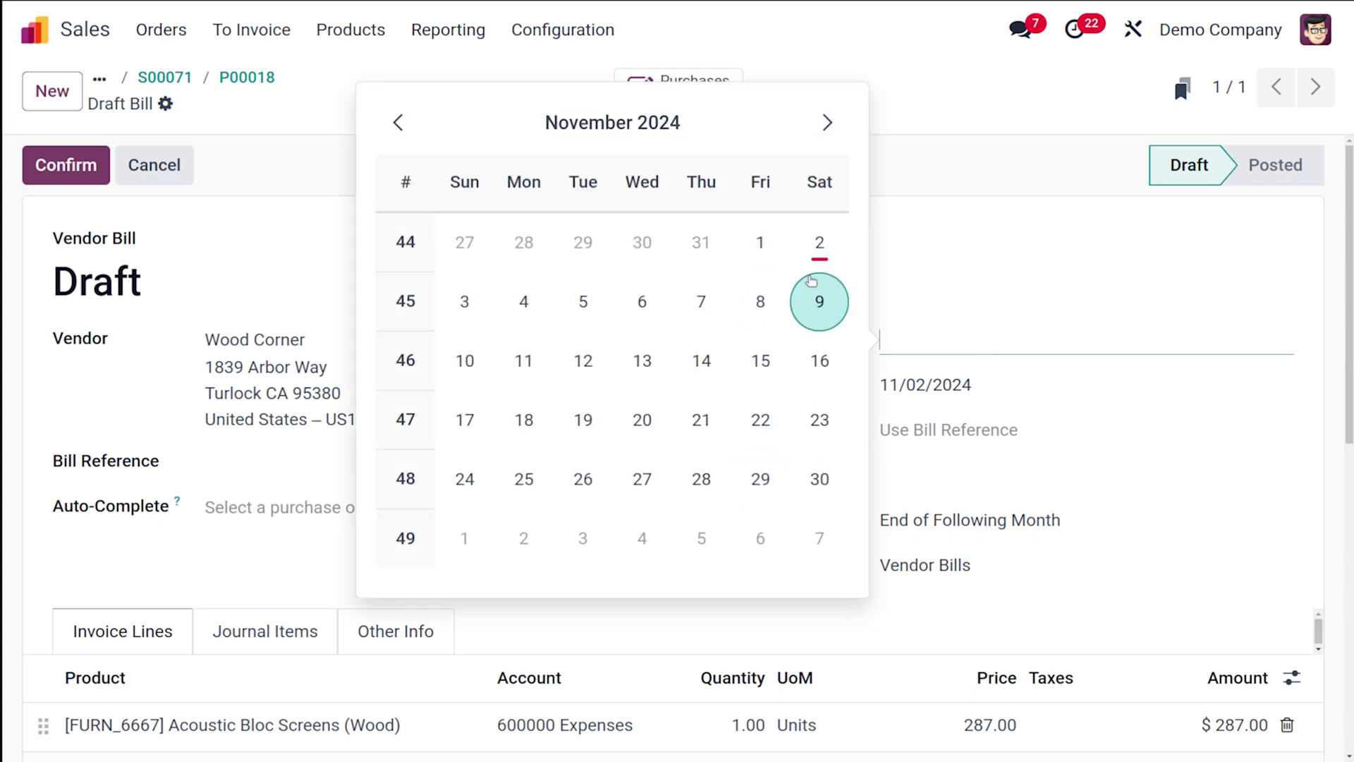
pyautogui.click(819, 243)
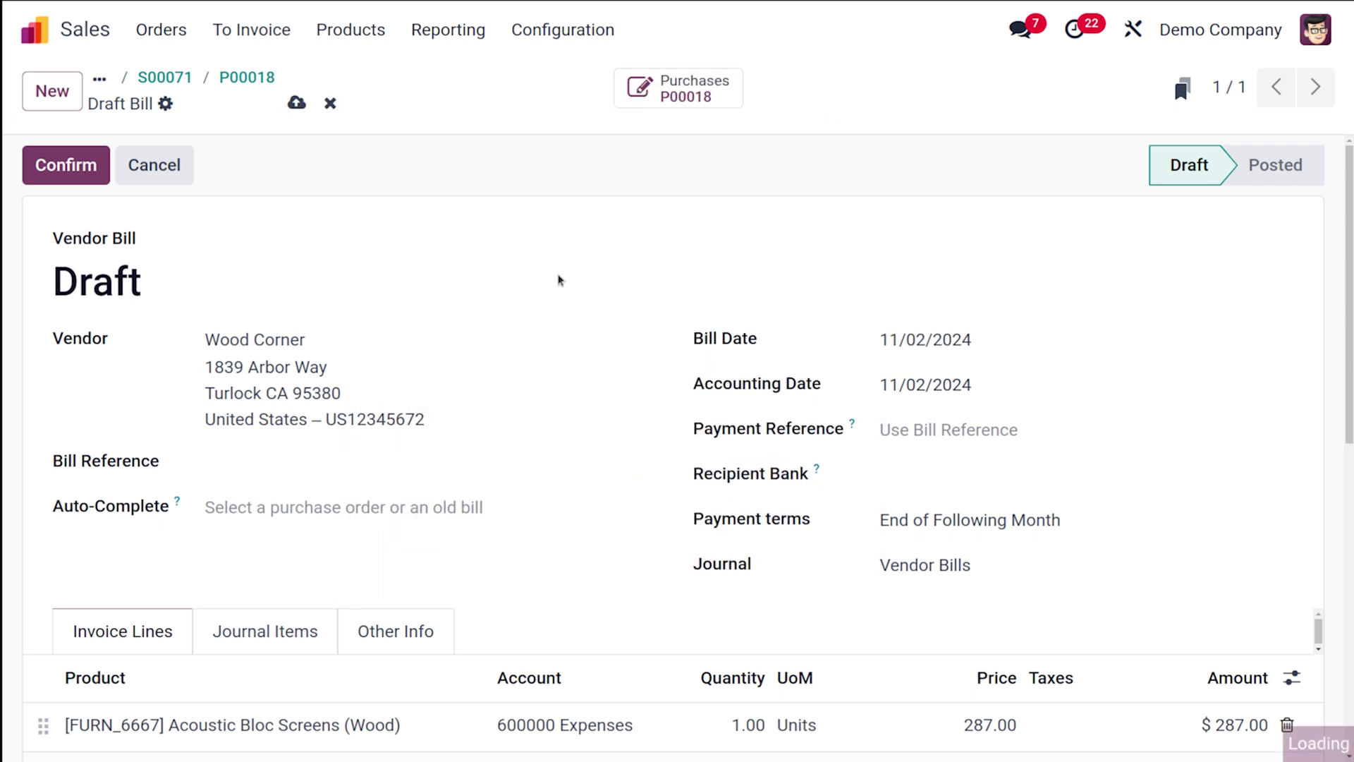
pyautogui.click(42, 165)
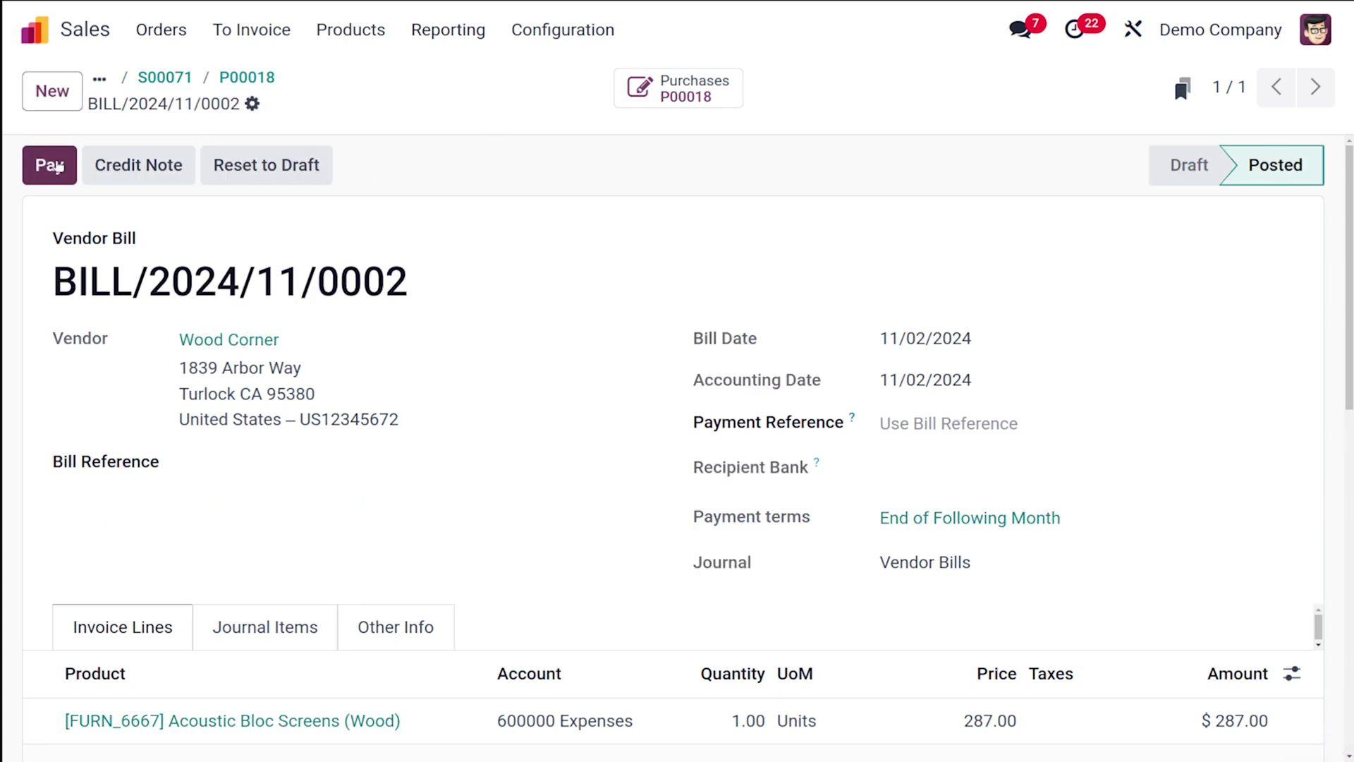
# Step: Pay bill BILL/2024/11/0002 for $287.00 and go back to P00018
pyautogui.click(57, 166)
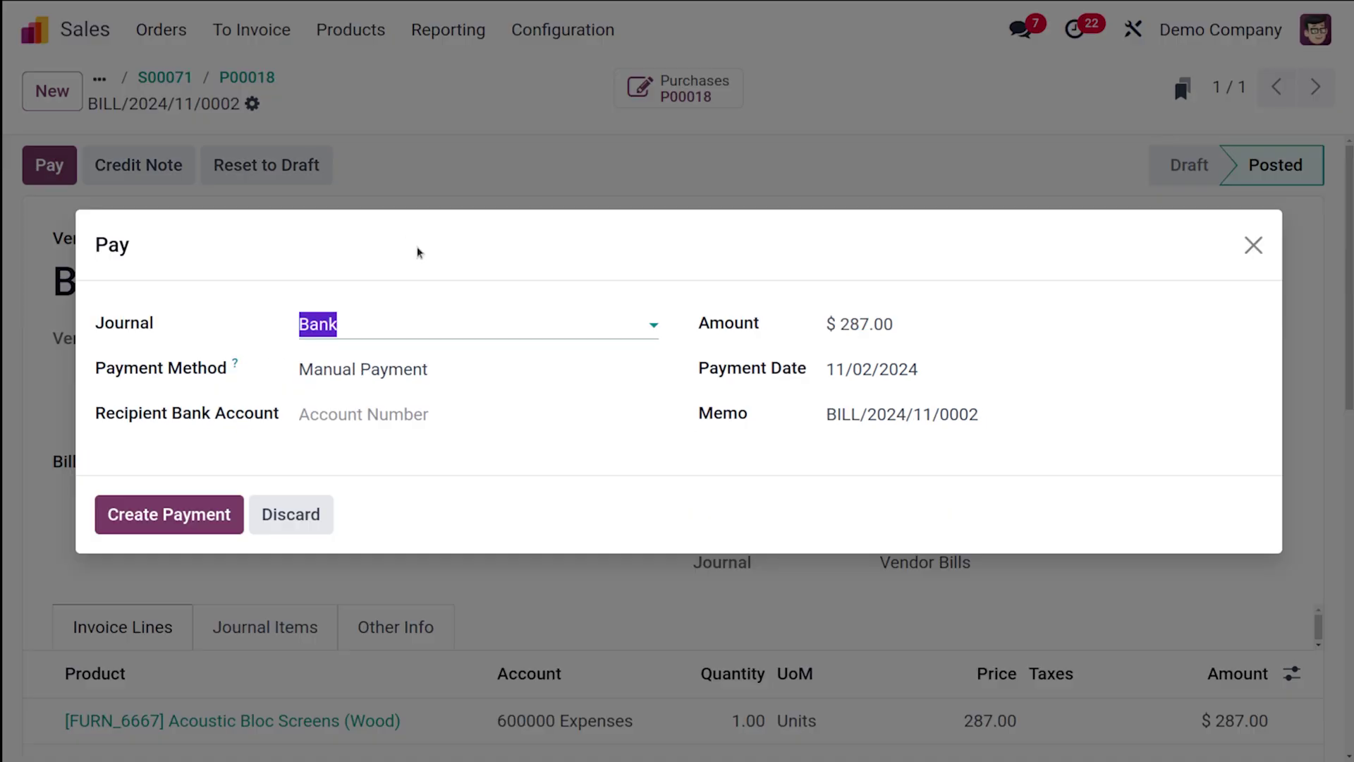
pyautogui.click(189, 517)
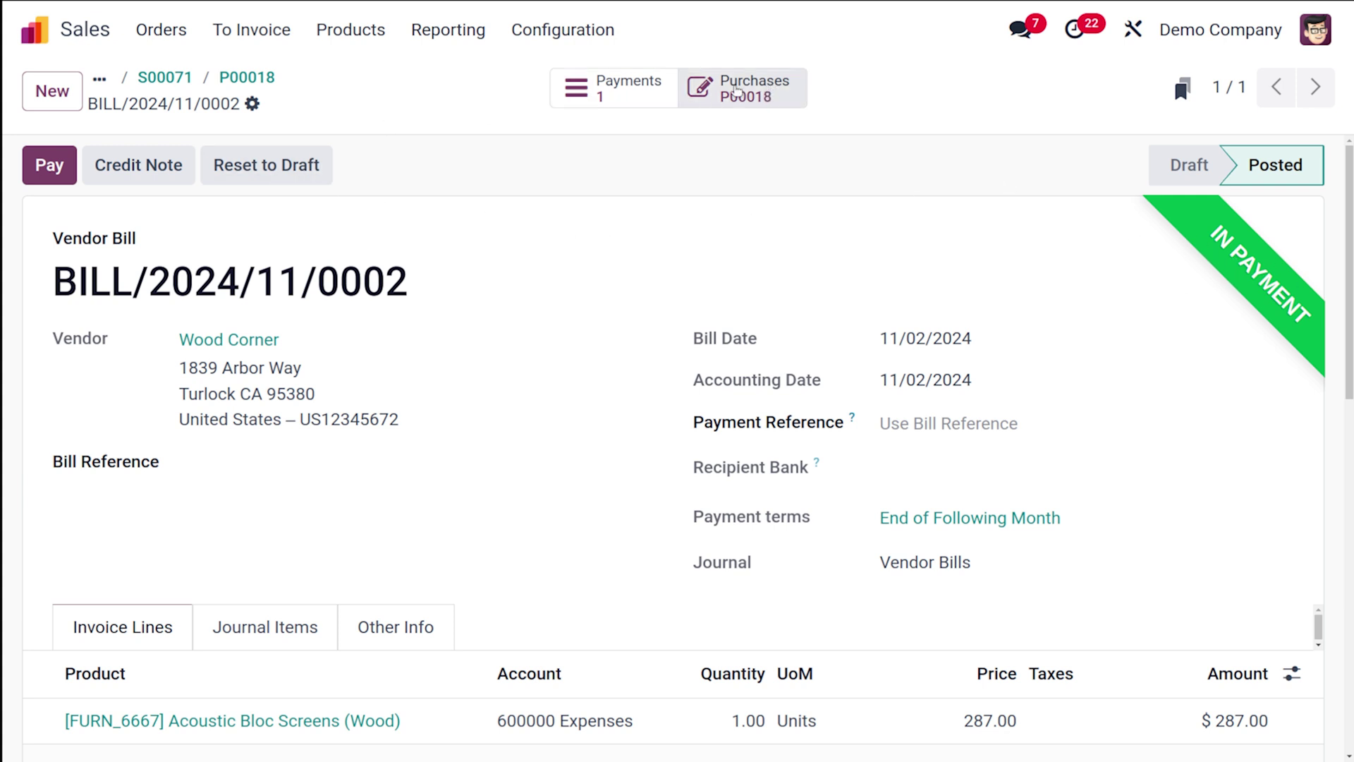
pyautogui.click(240, 73)
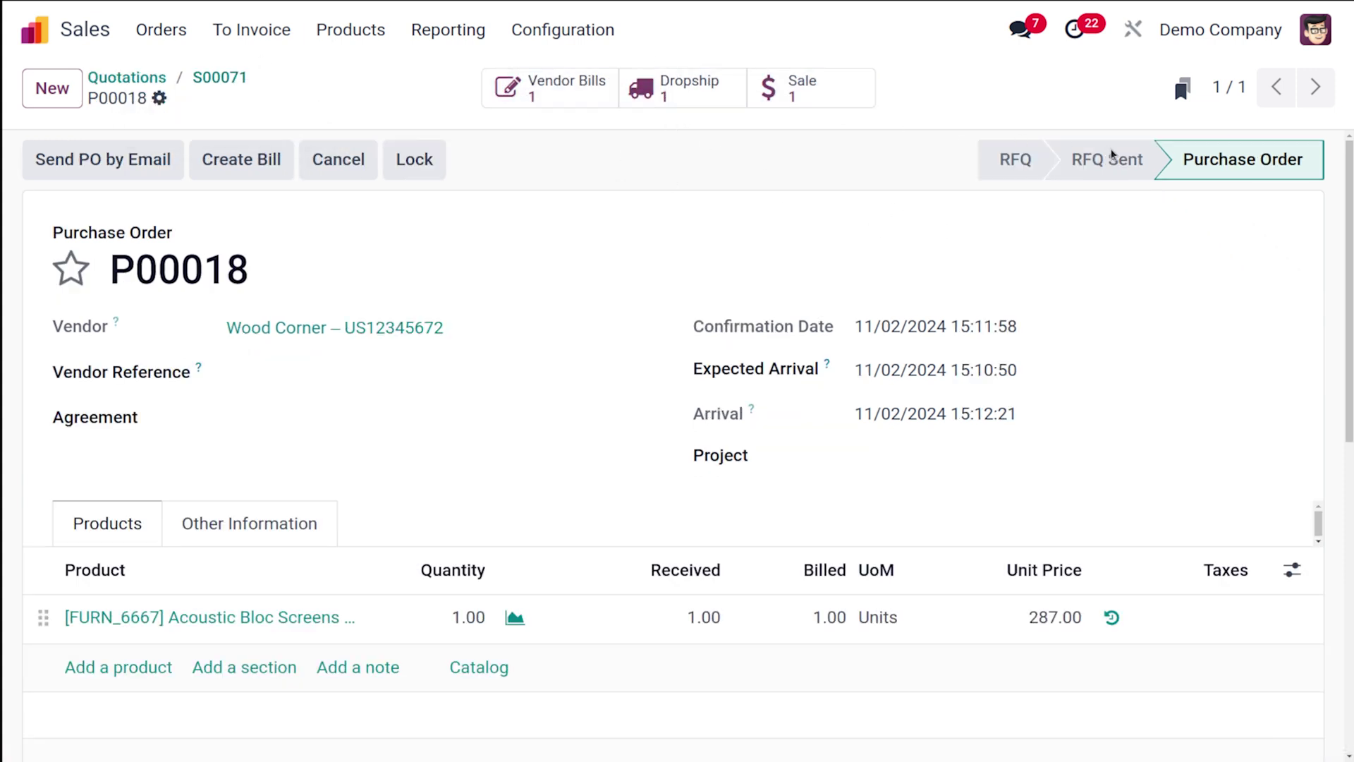
# Step: Create and post a regular customer invoice for S00071 at $295.00
pyautogui.click(215, 78)
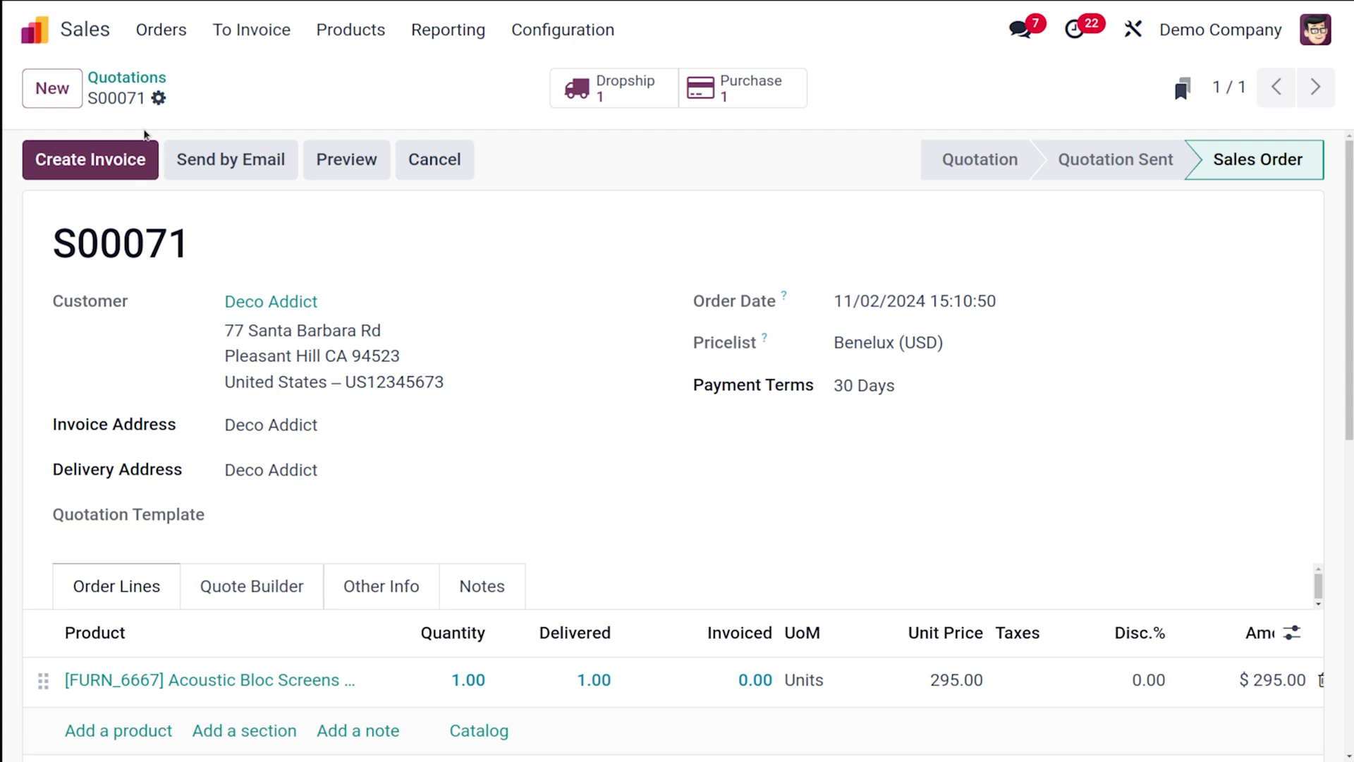
pyautogui.click(62, 164)
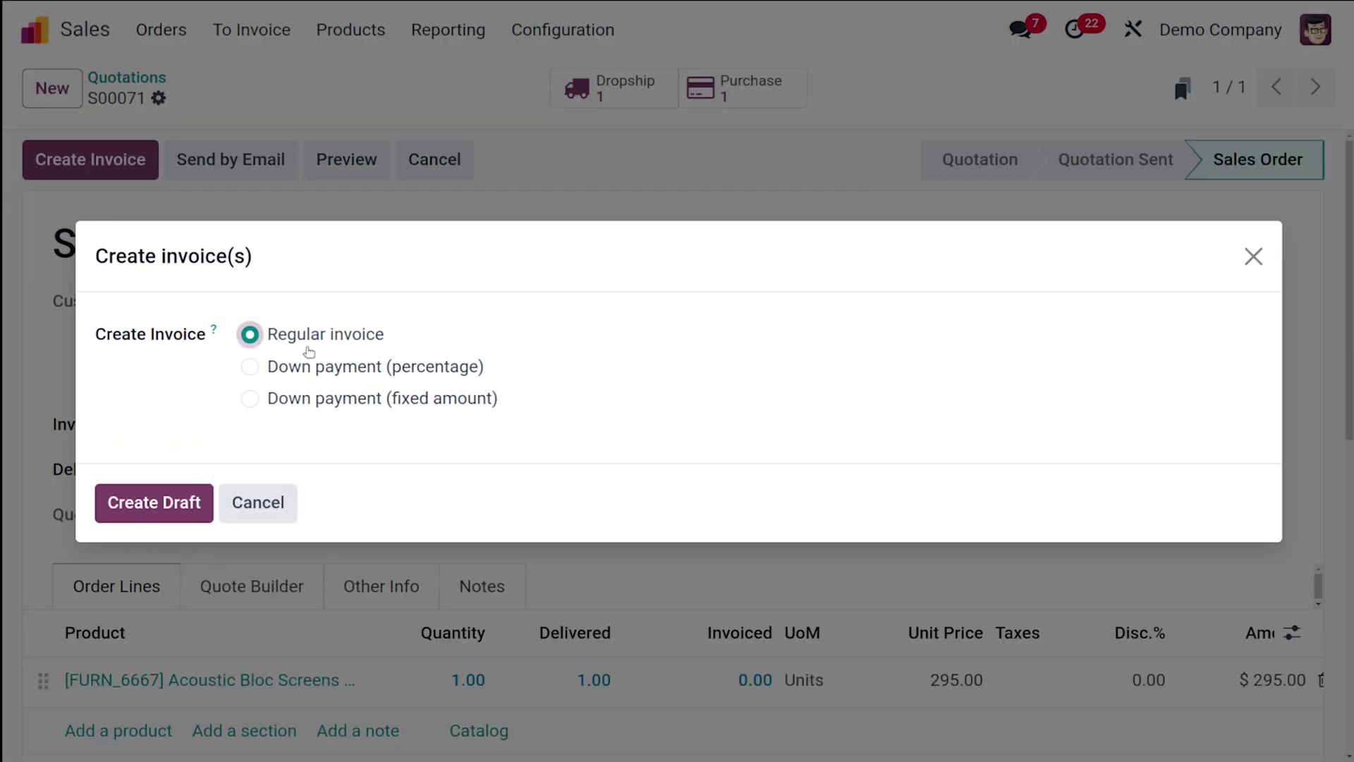
pyautogui.click(148, 508)
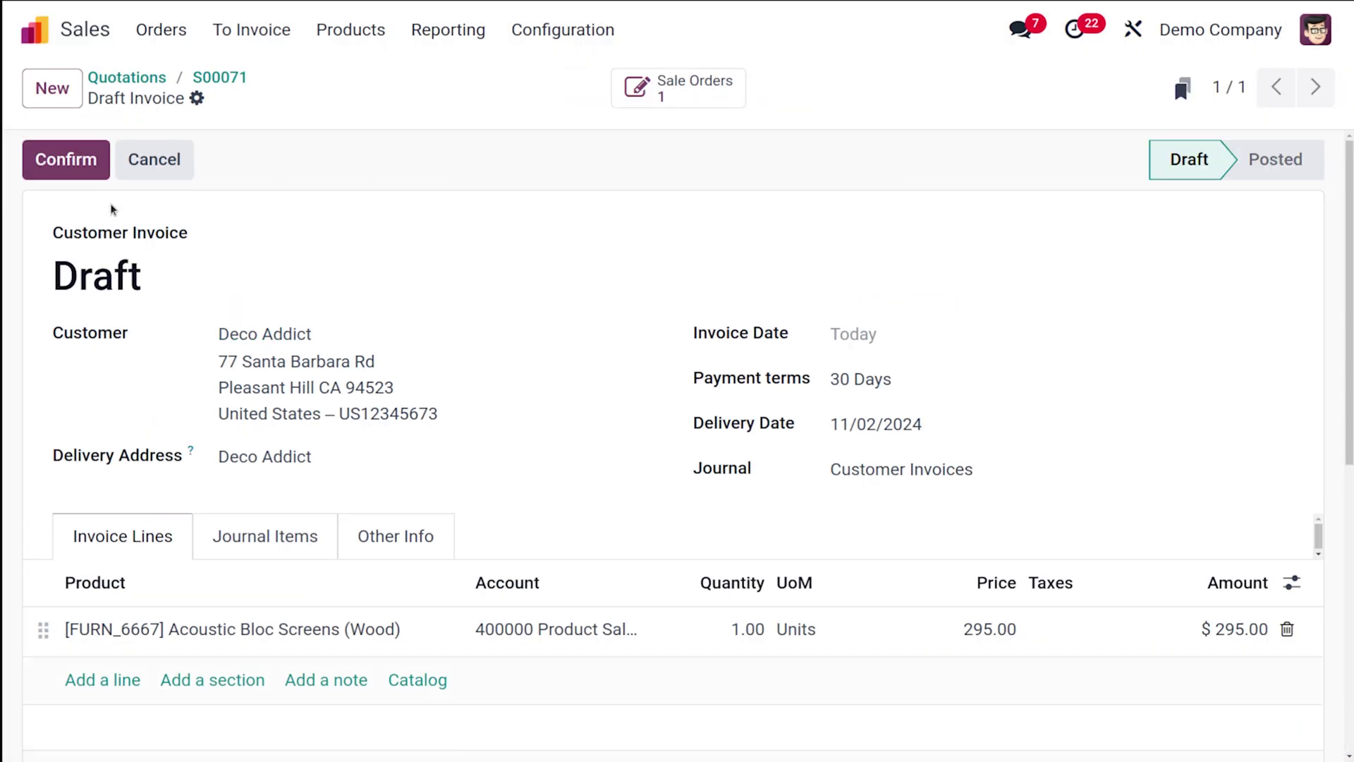
pyautogui.click(63, 176)
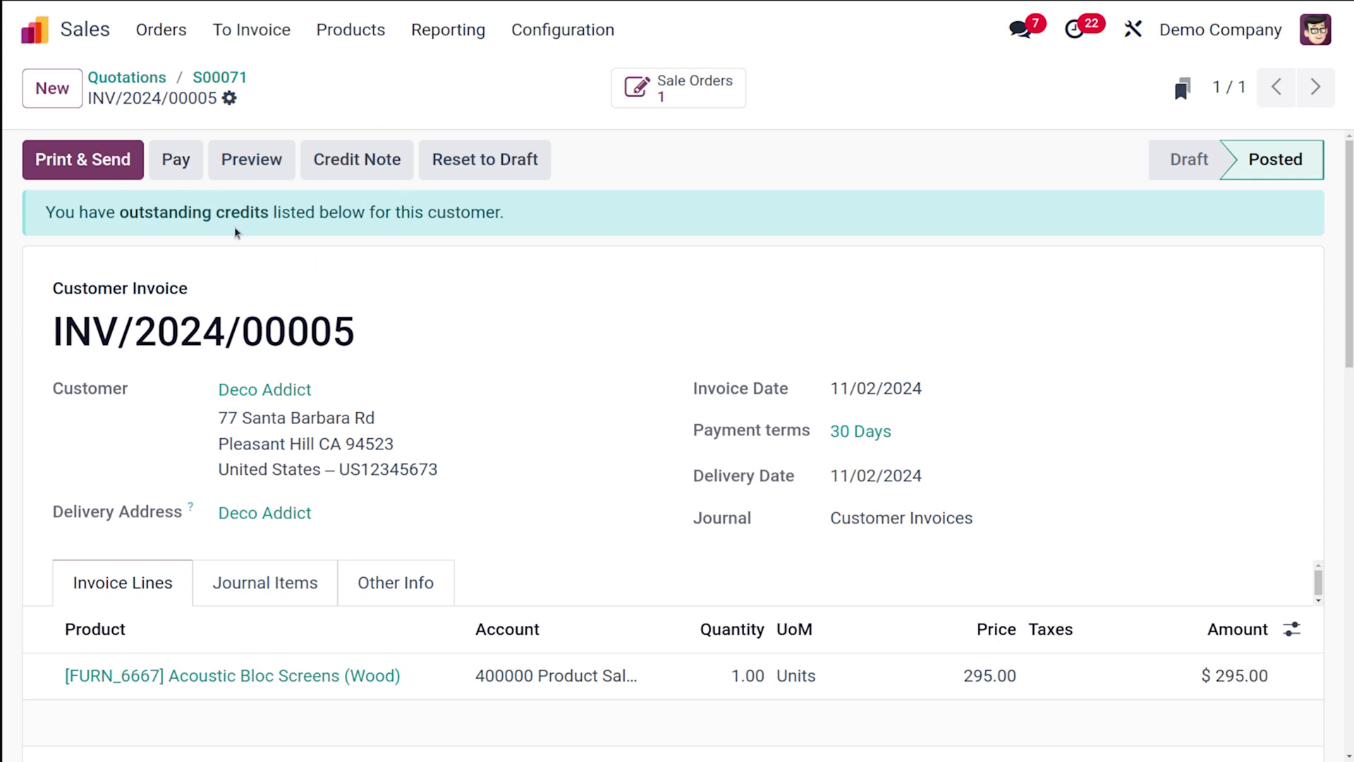
# Step: Register the $295.00 customer payment on INV/2024/00005 and return to S00071
pyautogui.click(185, 163)
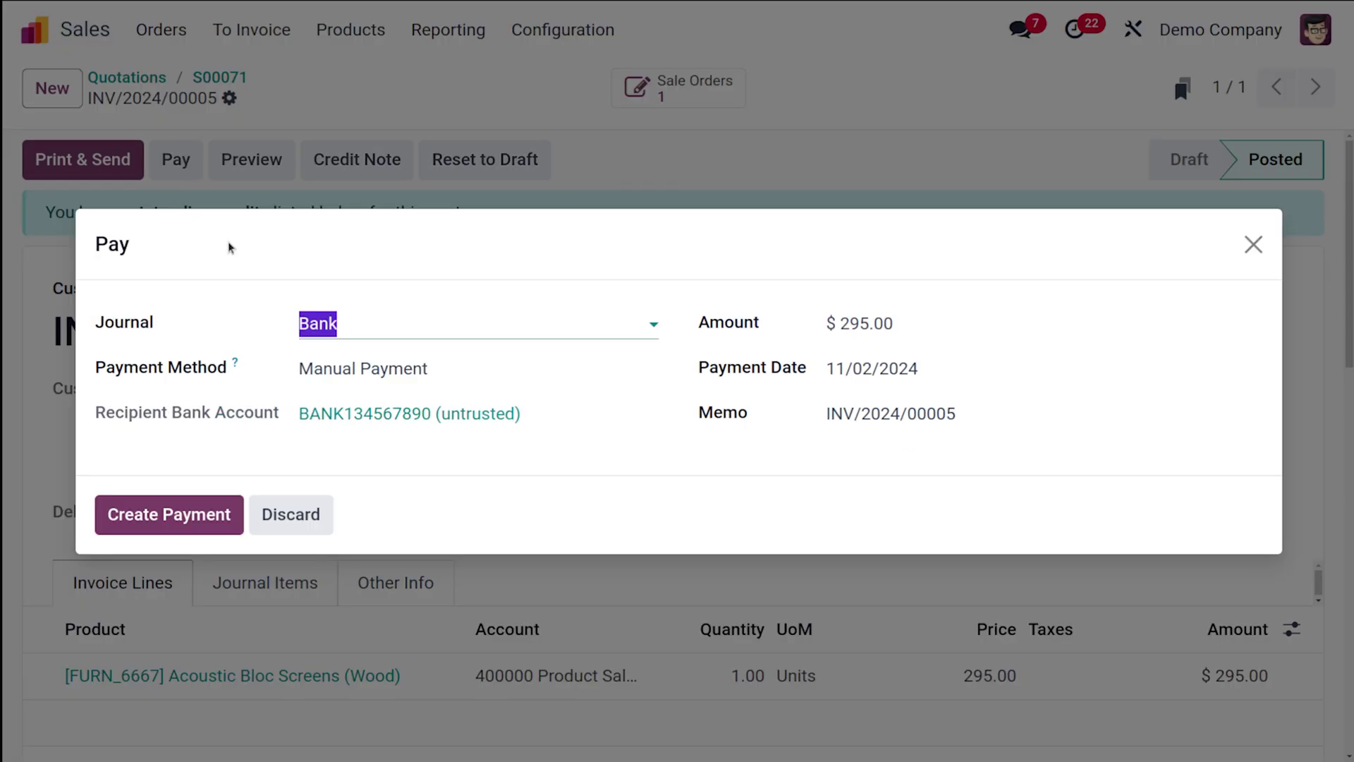
pyautogui.click(187, 525)
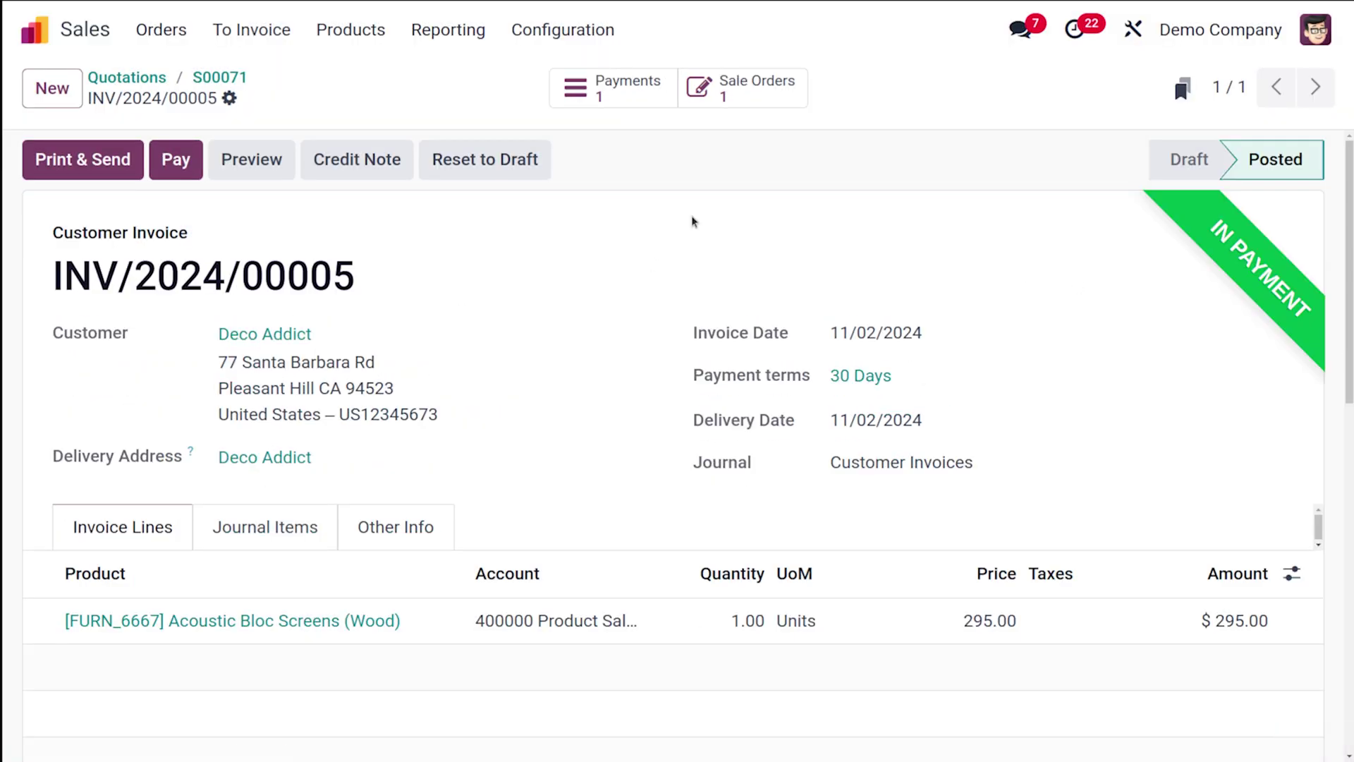
pyautogui.click(221, 79)
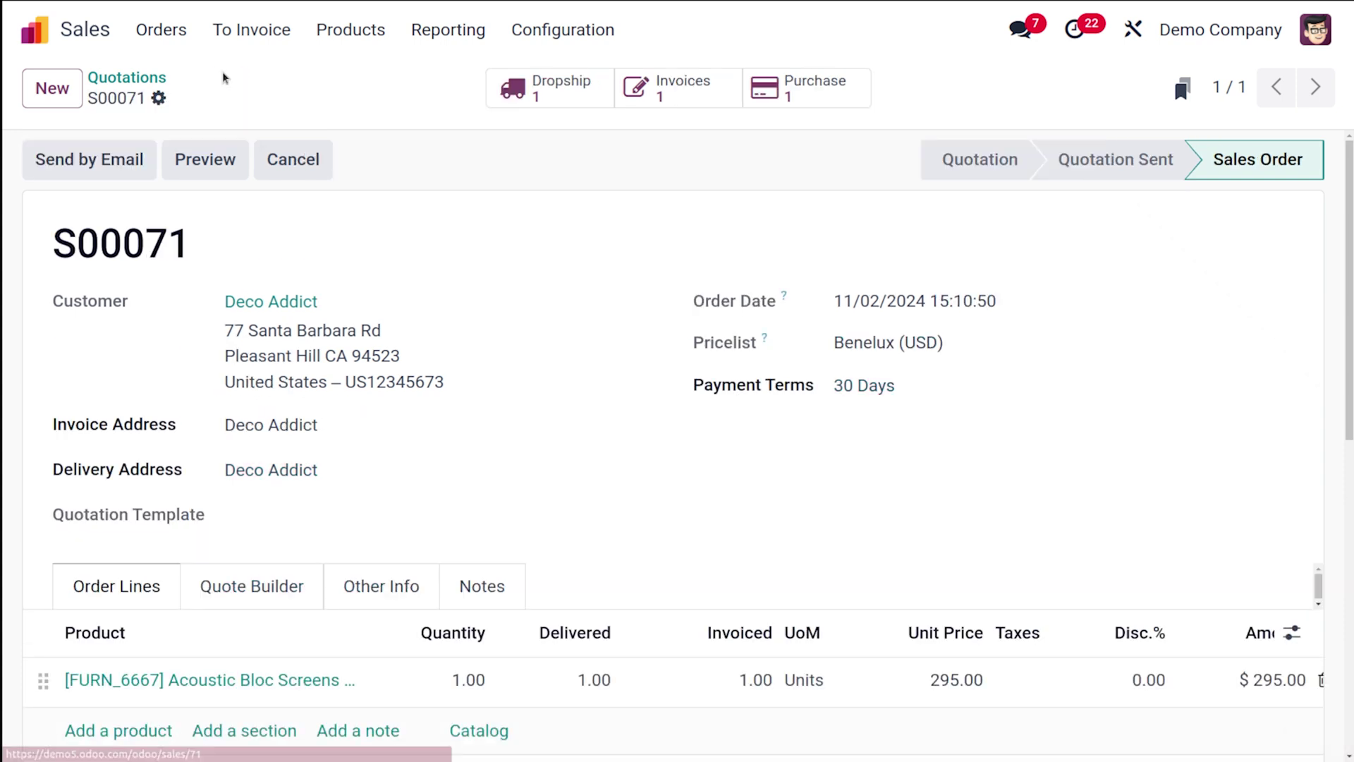